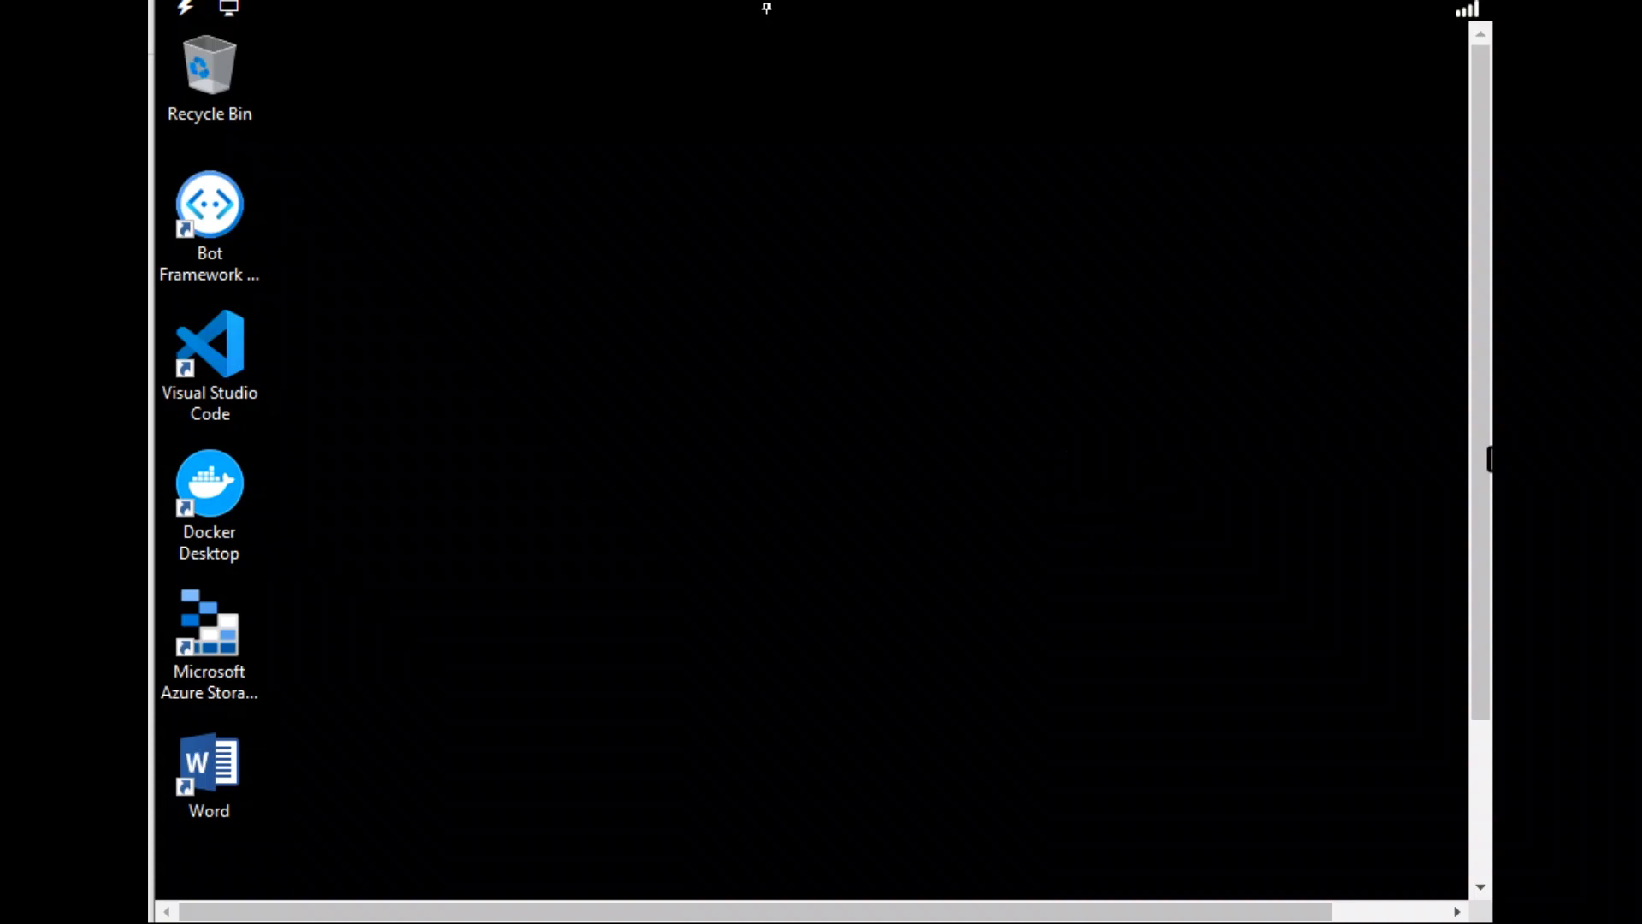
Launch Edge, dismiss the personalization prompt, and go to portal.azure.com
drag(1467, 356, 1464, 524)
click(599, 708)
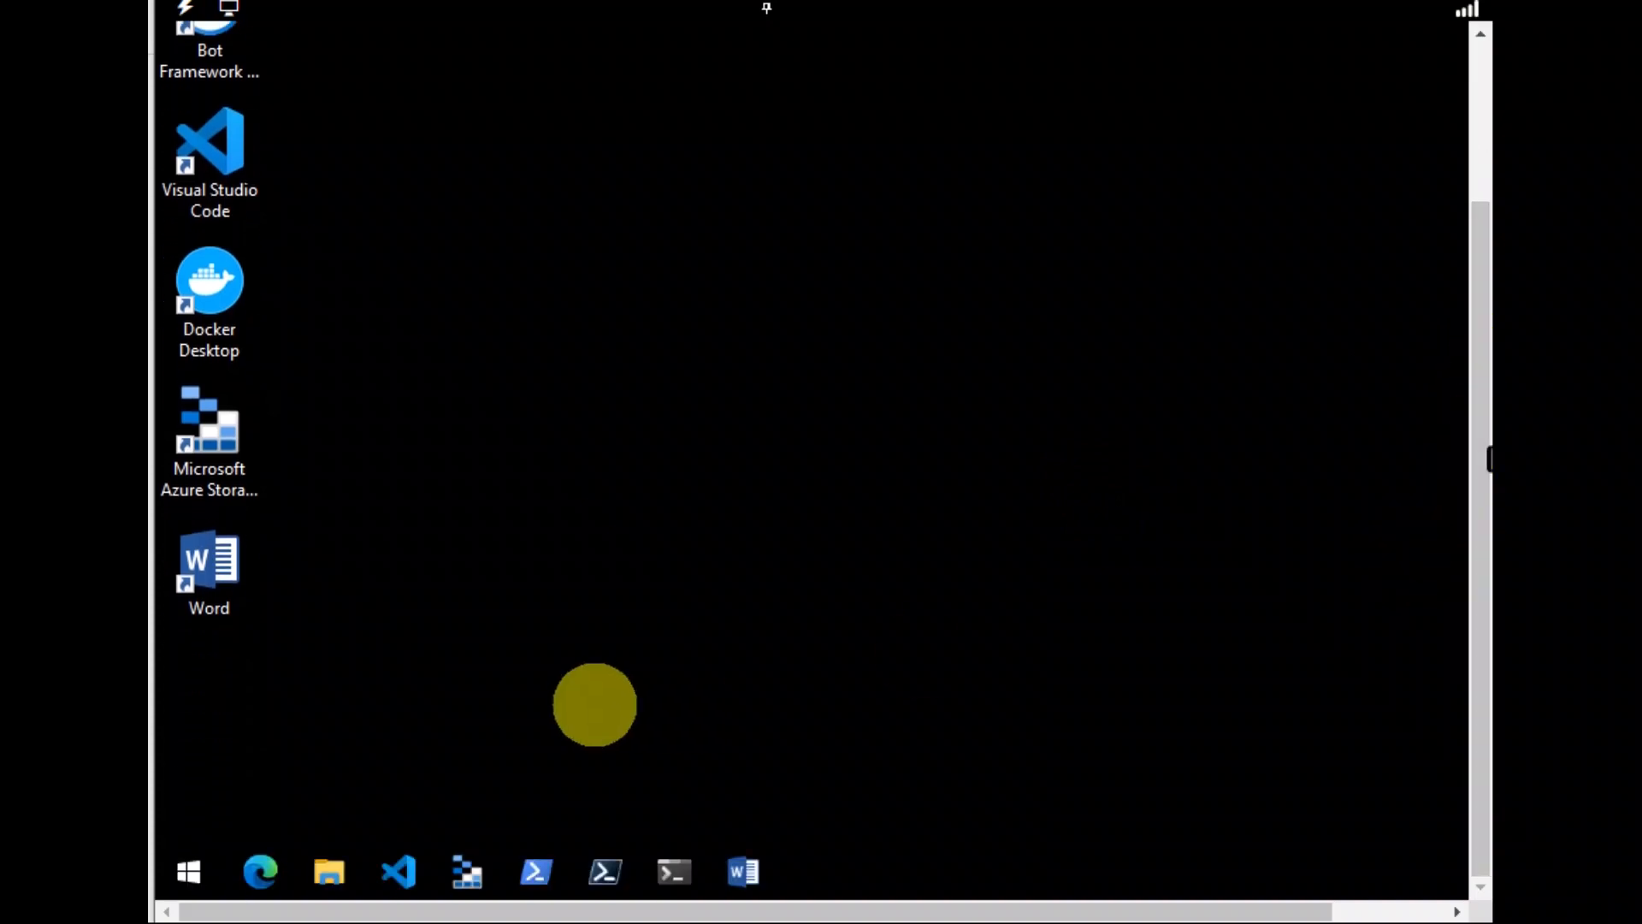
click(261, 870)
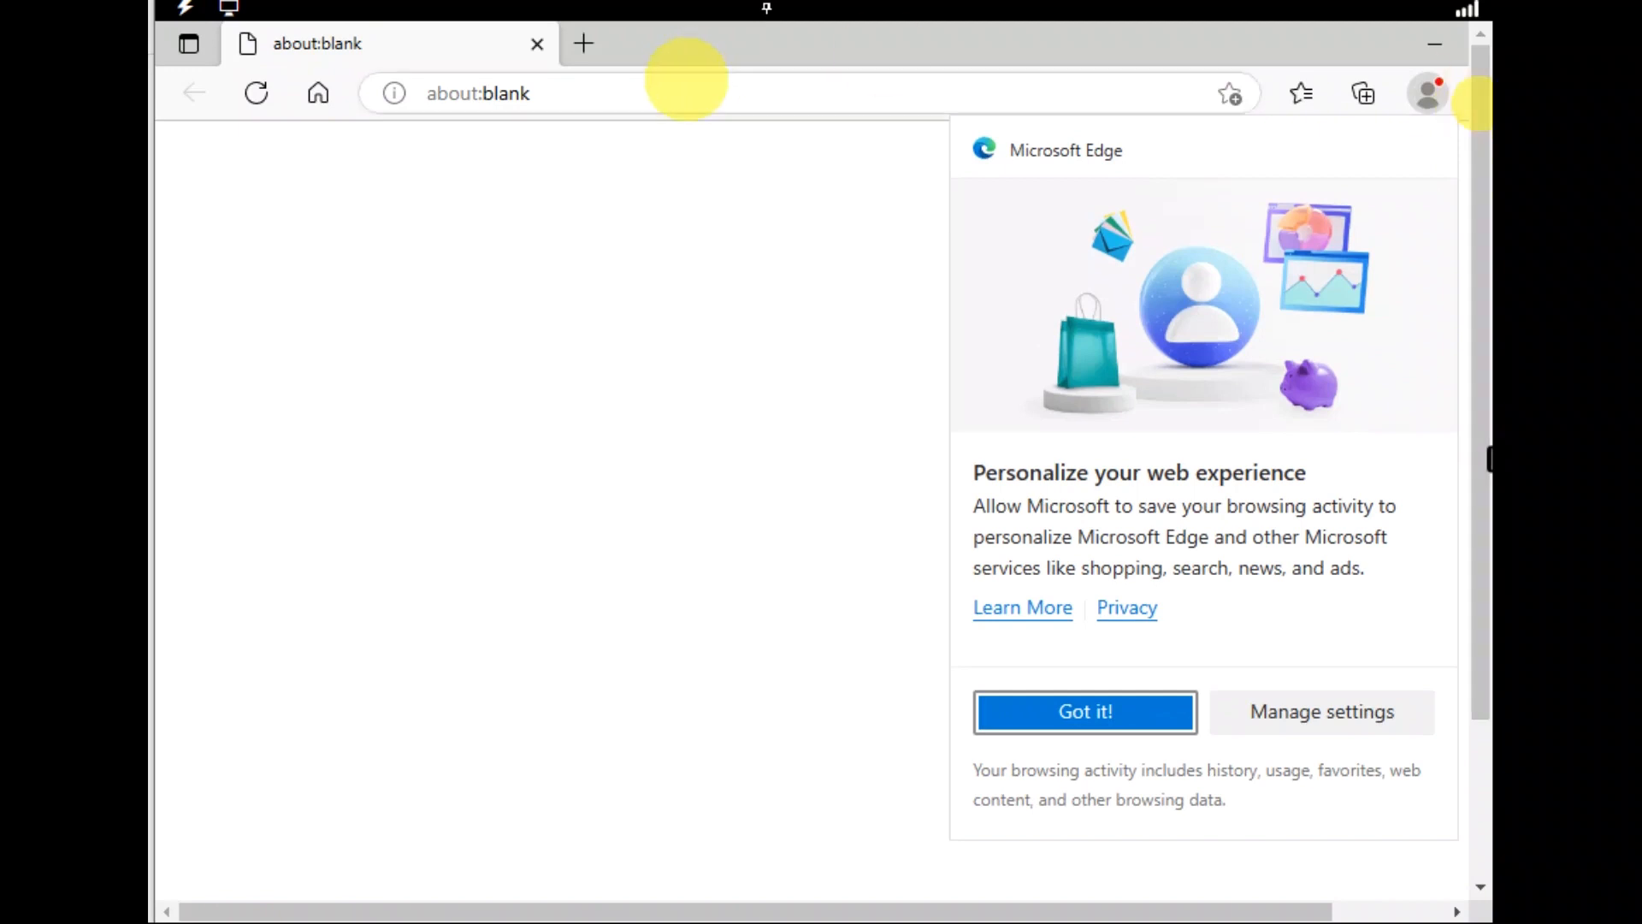
click(1103, 710)
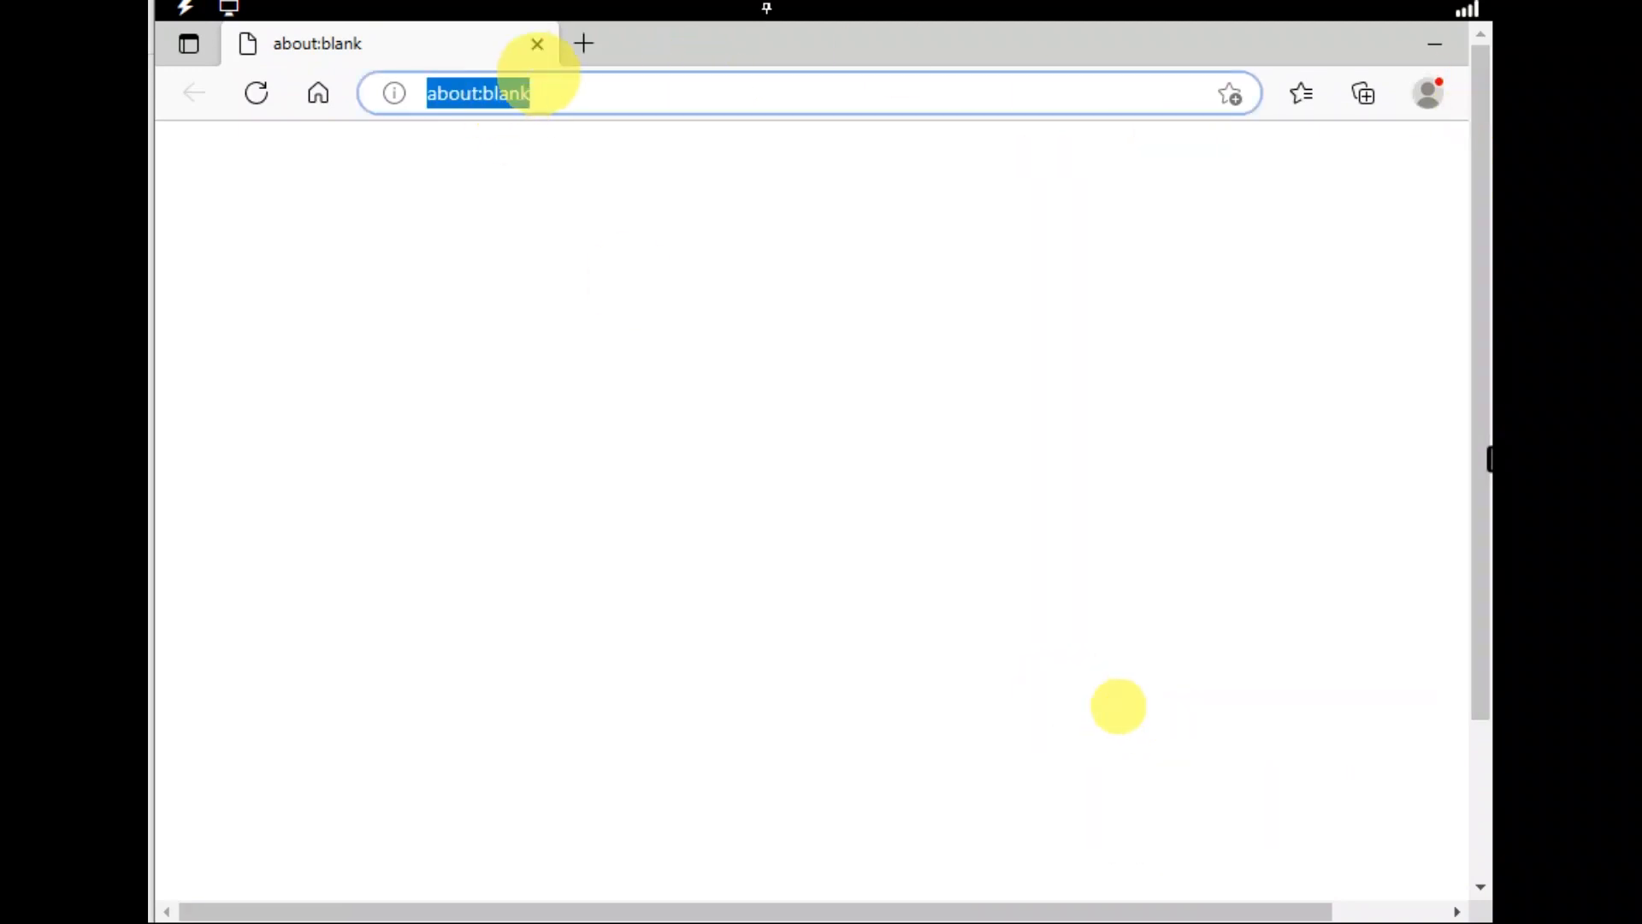
text(porta)
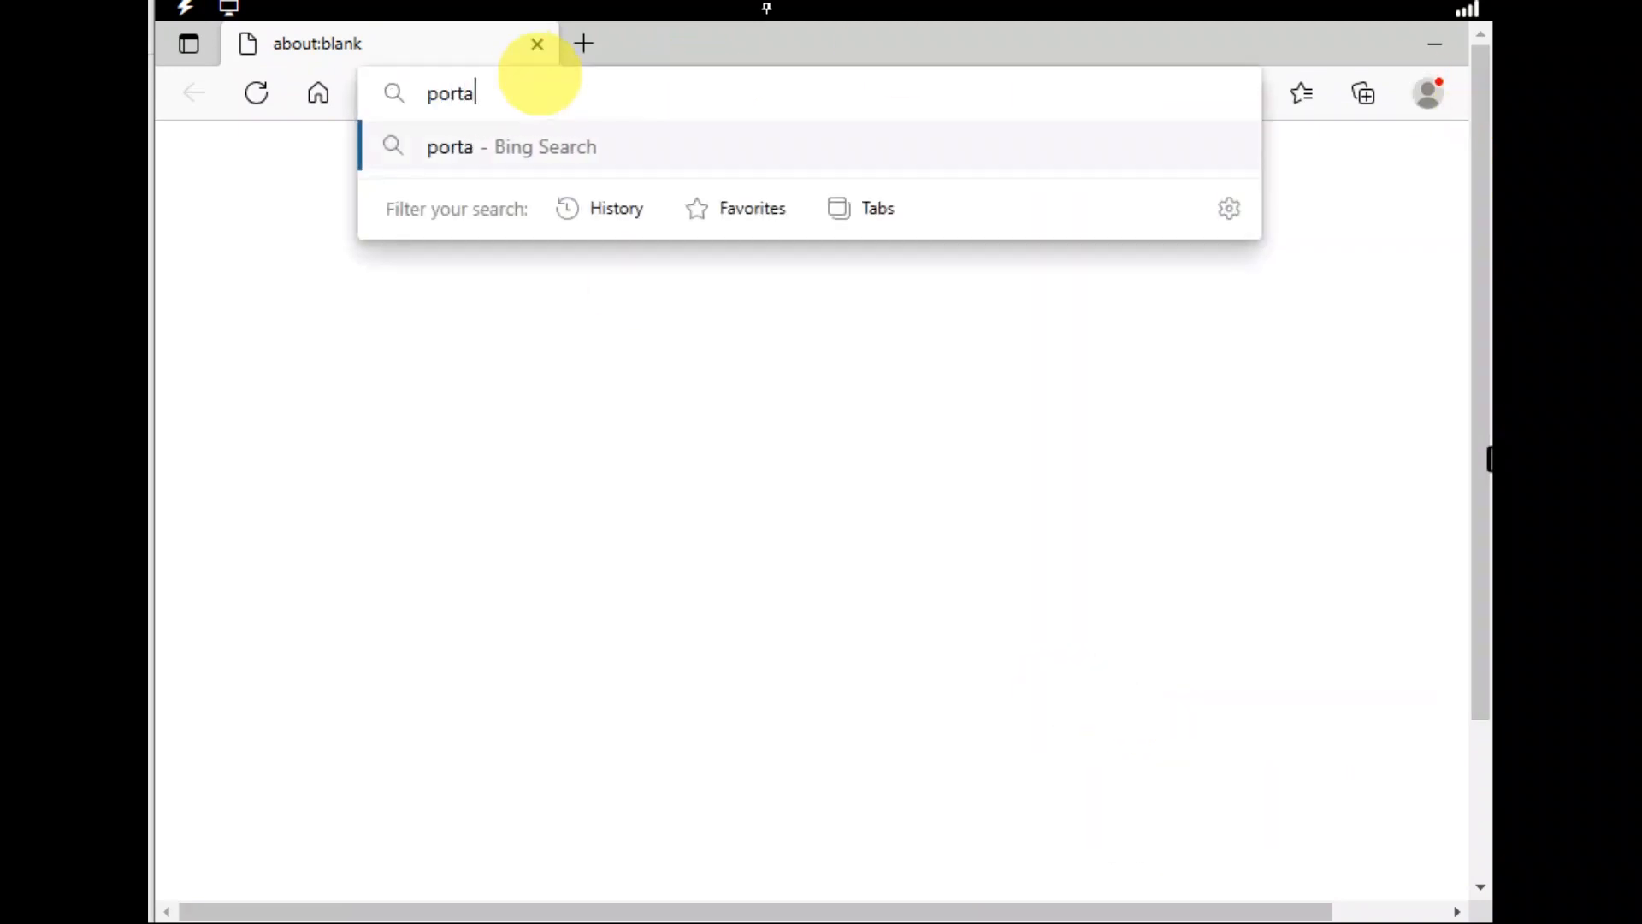
text(l.azure.com)
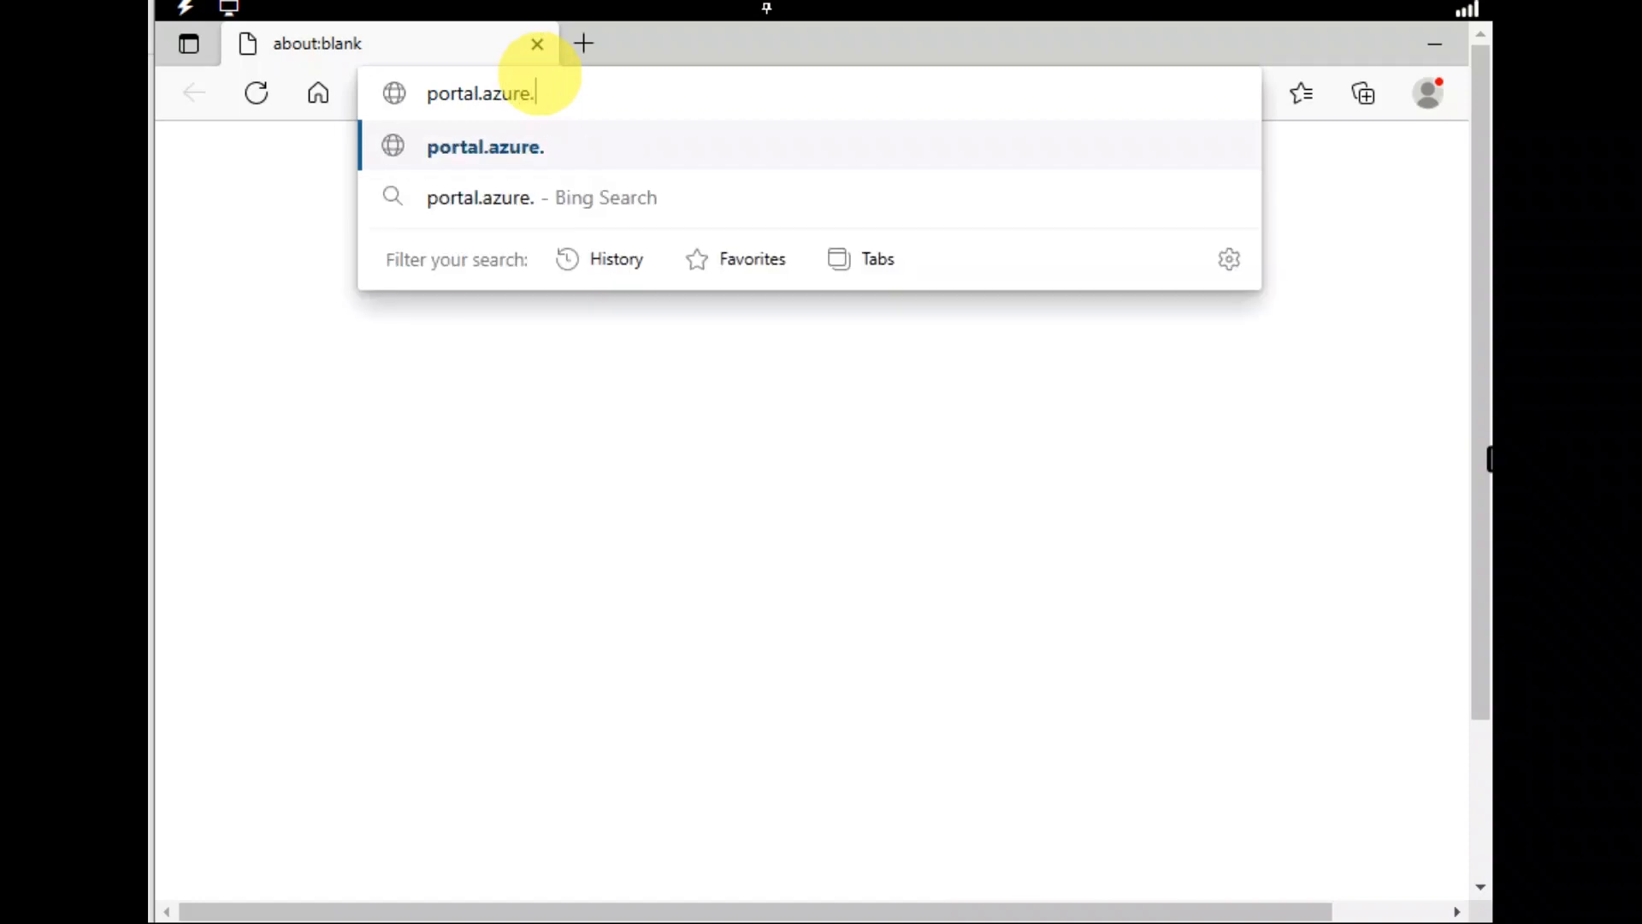
key(Return)
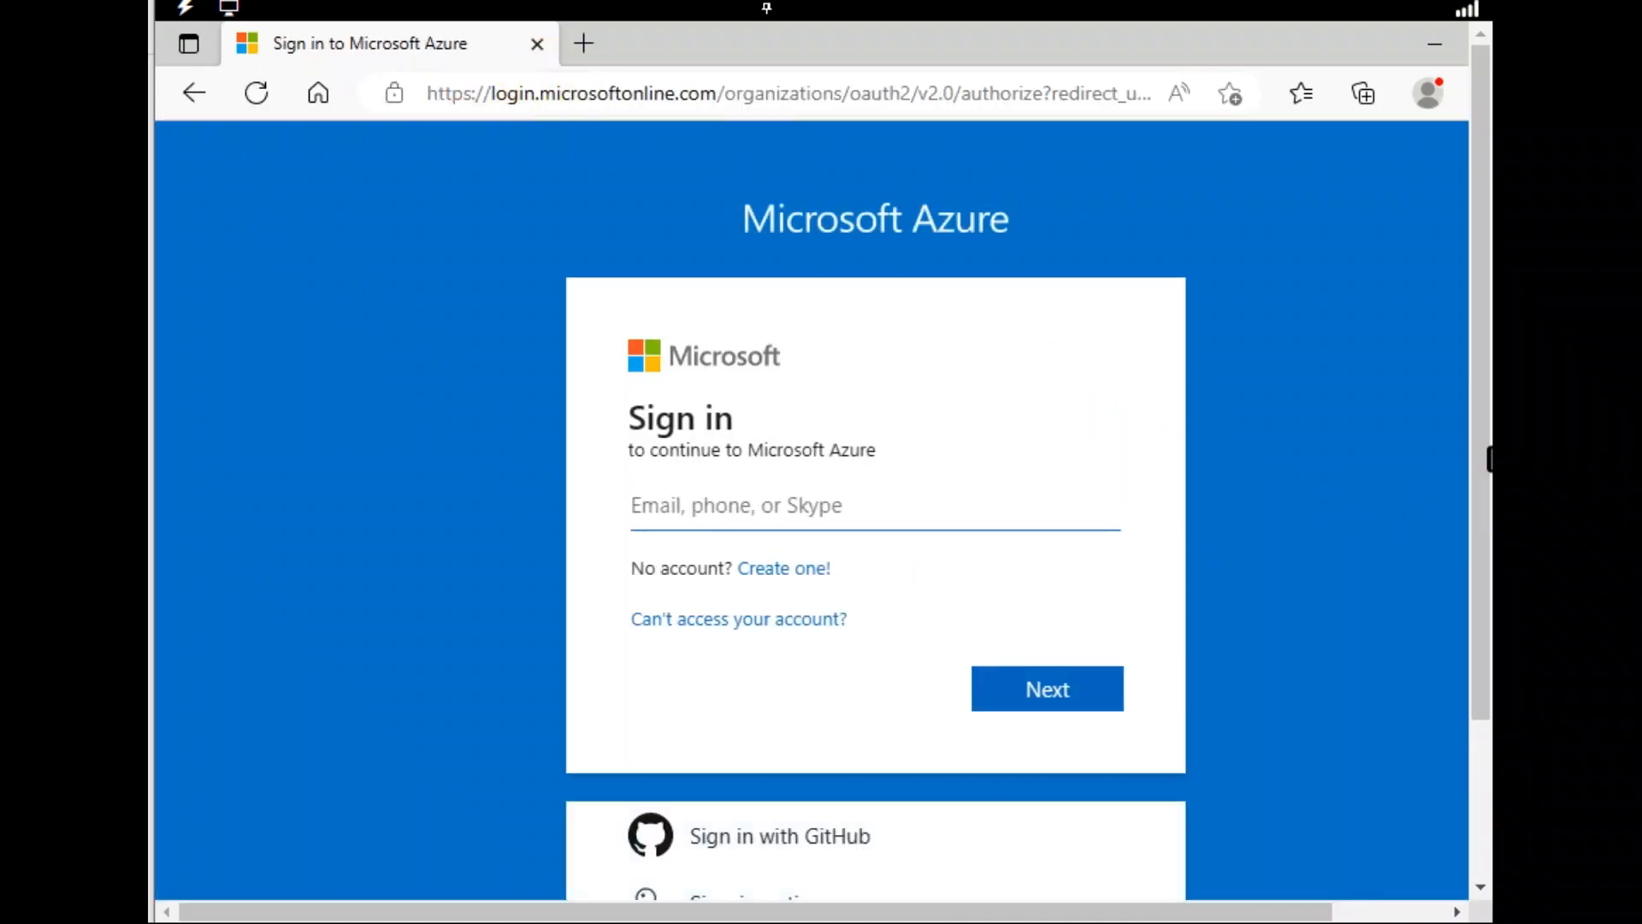
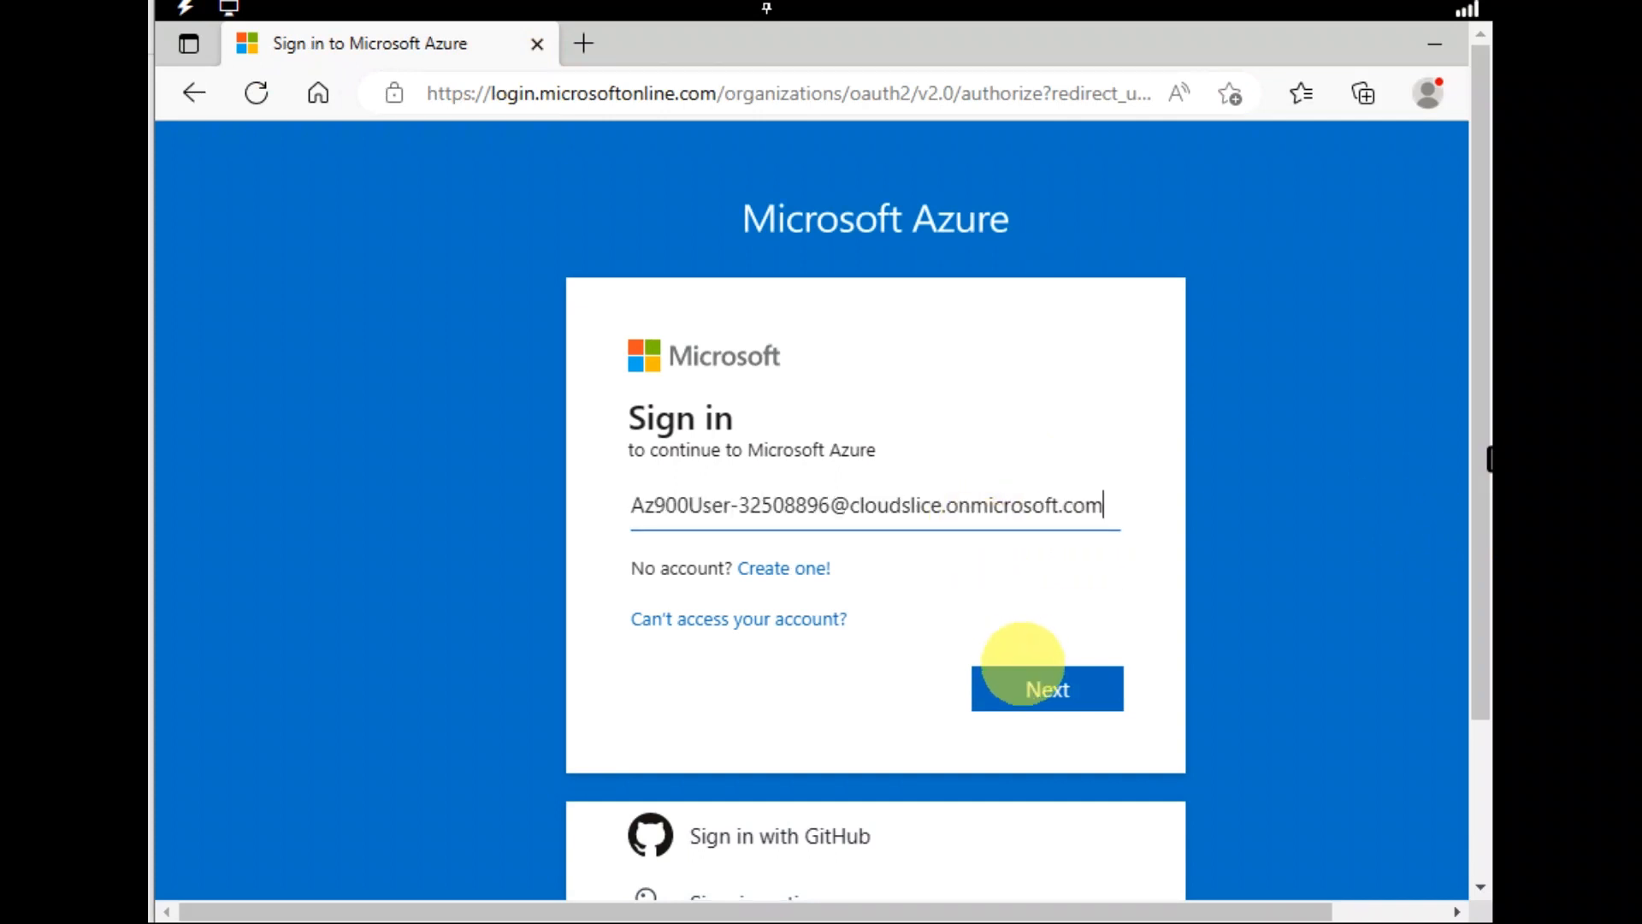
Sign in with the lab account e-mail and pasted password, declining password saving and staying signed in
click(1030, 685)
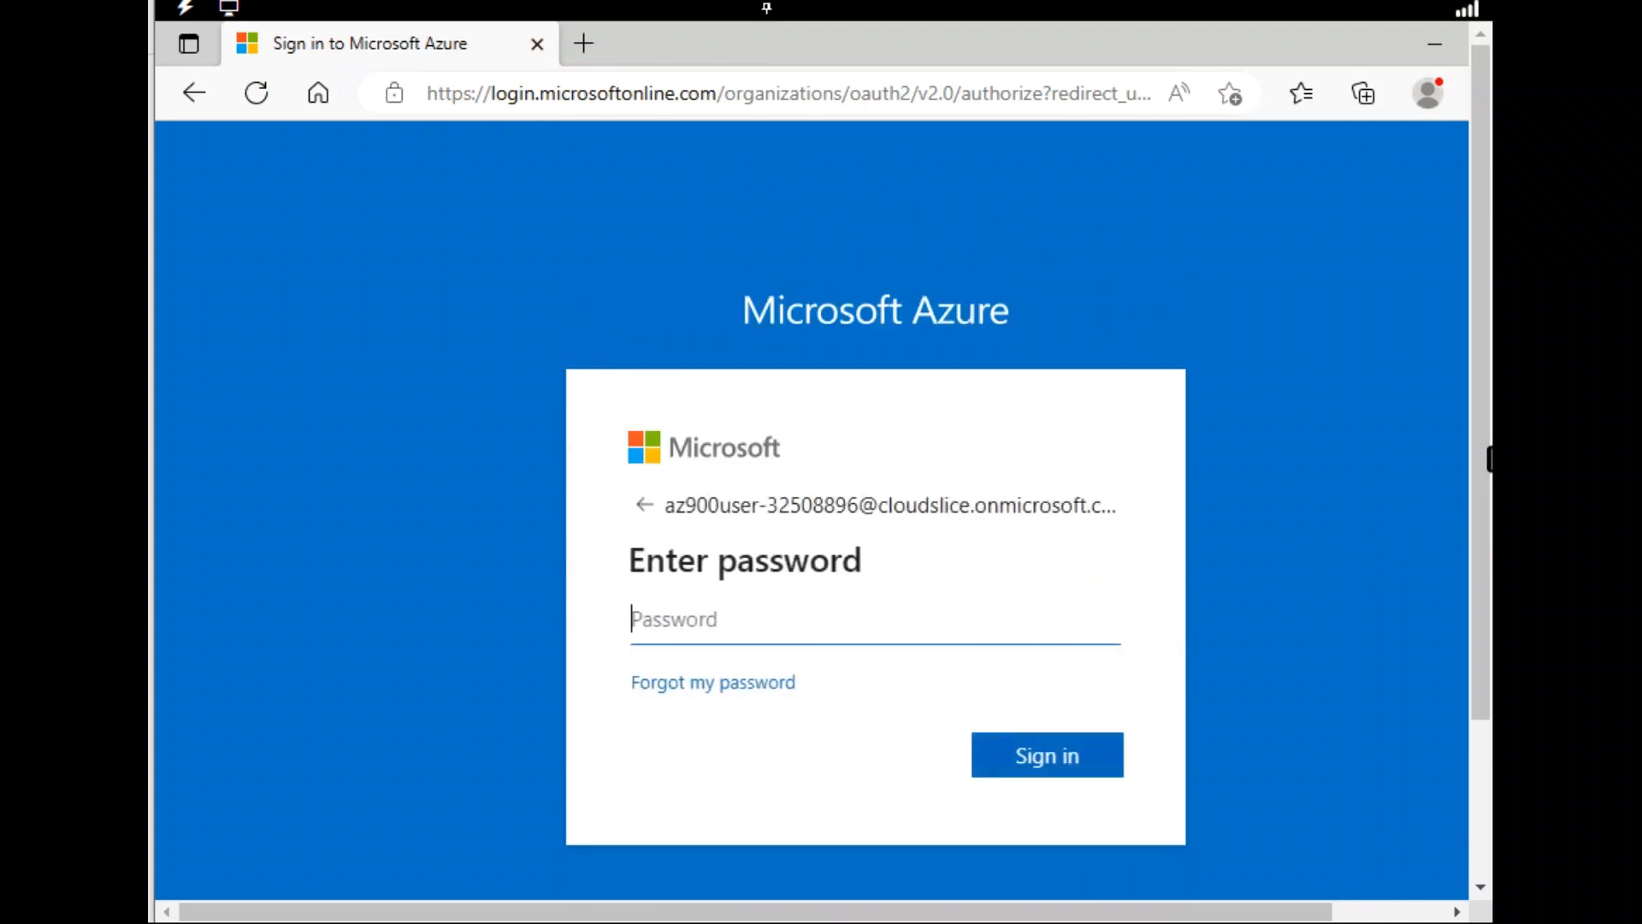
key(ctrl+v)
click(1043, 765)
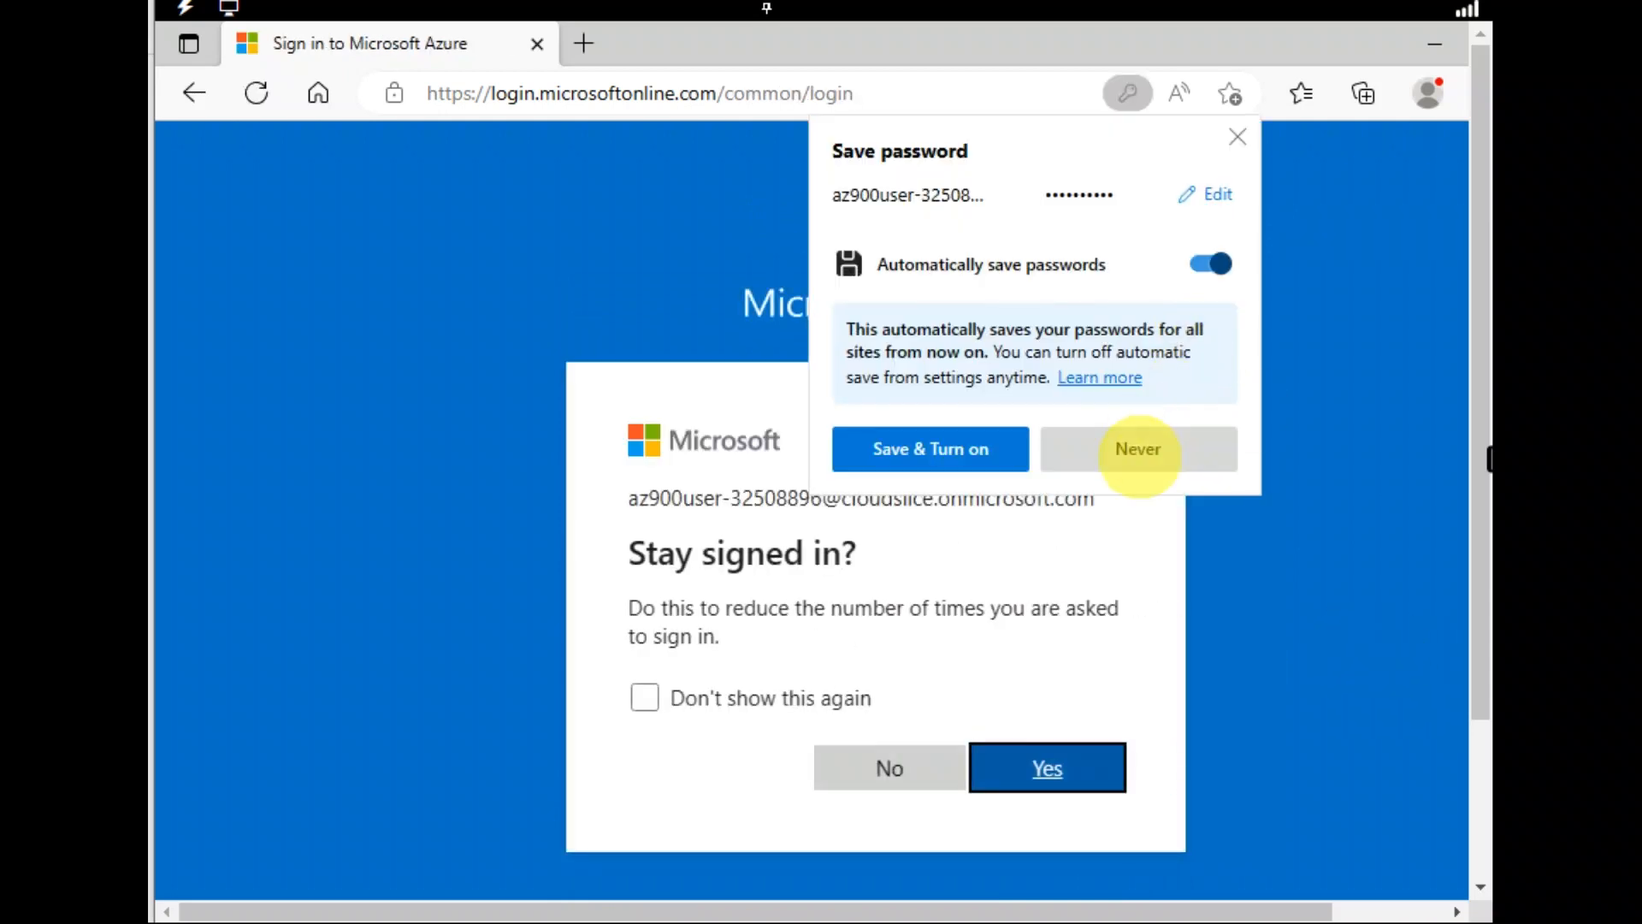
click(1137, 448)
click(1065, 758)
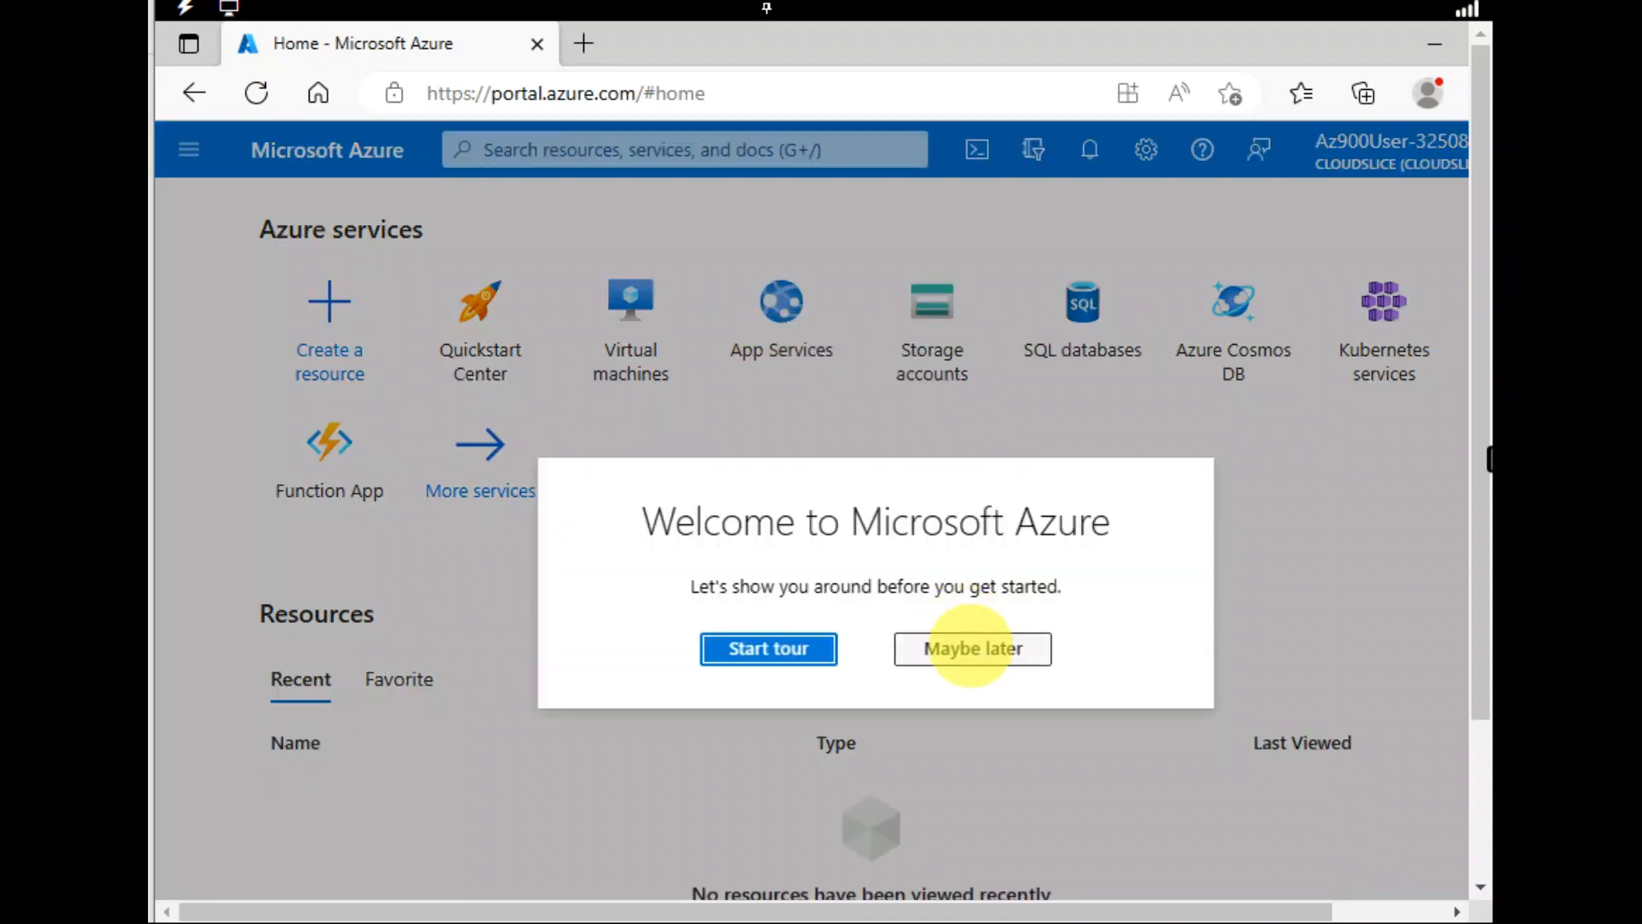
Skip the welcome tour and open App Services, which lists 0 records
click(964, 649)
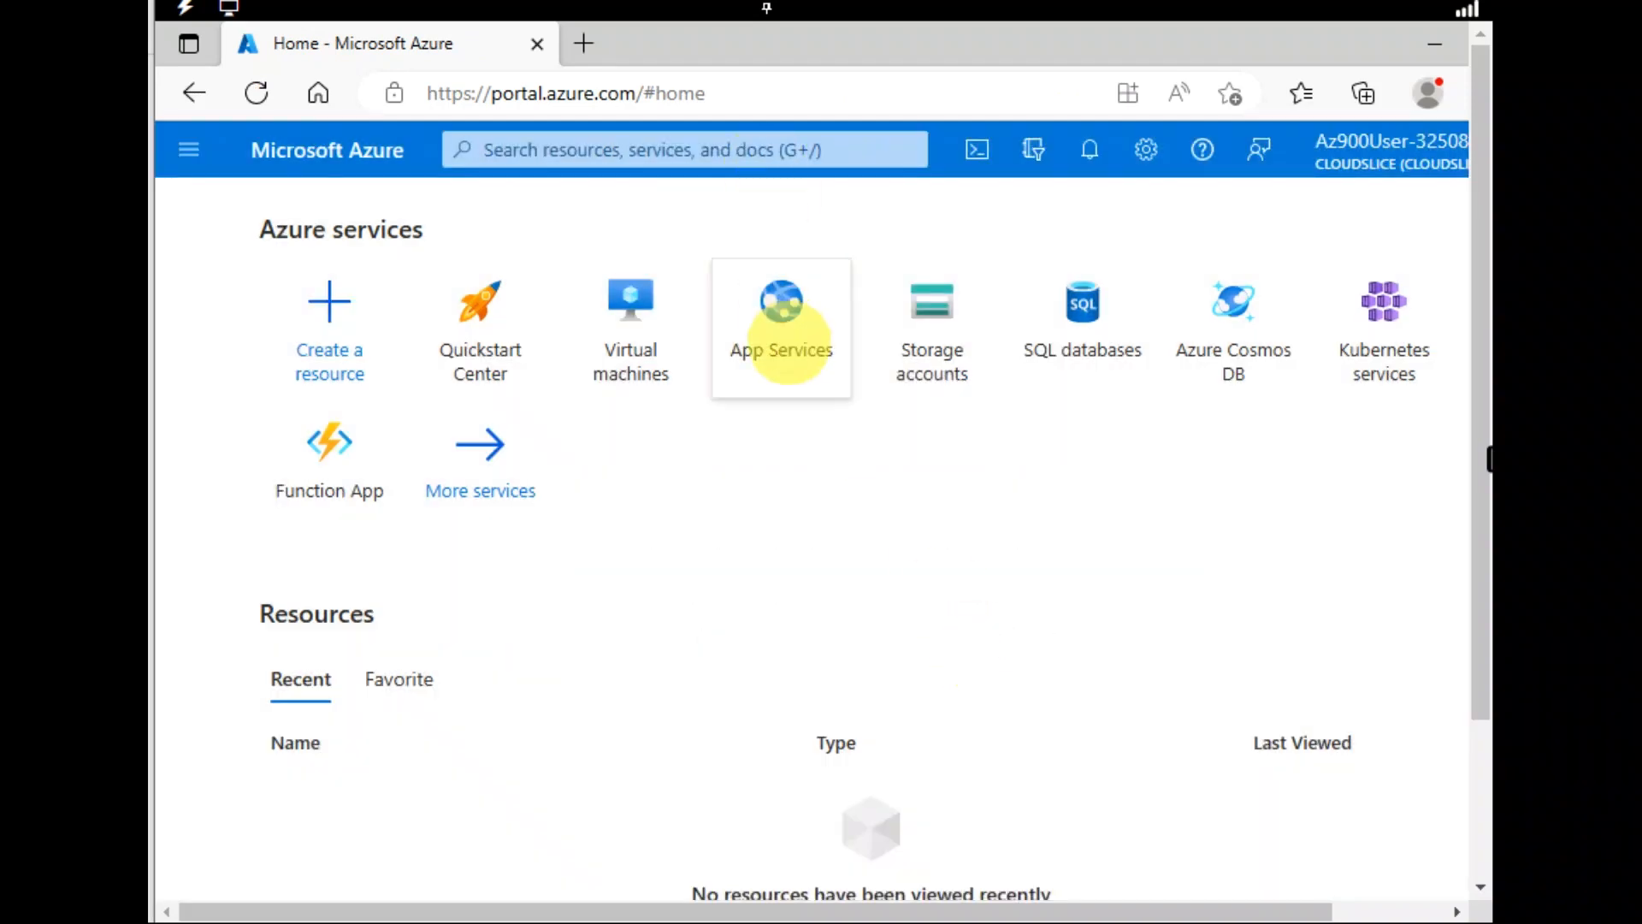
click(782, 342)
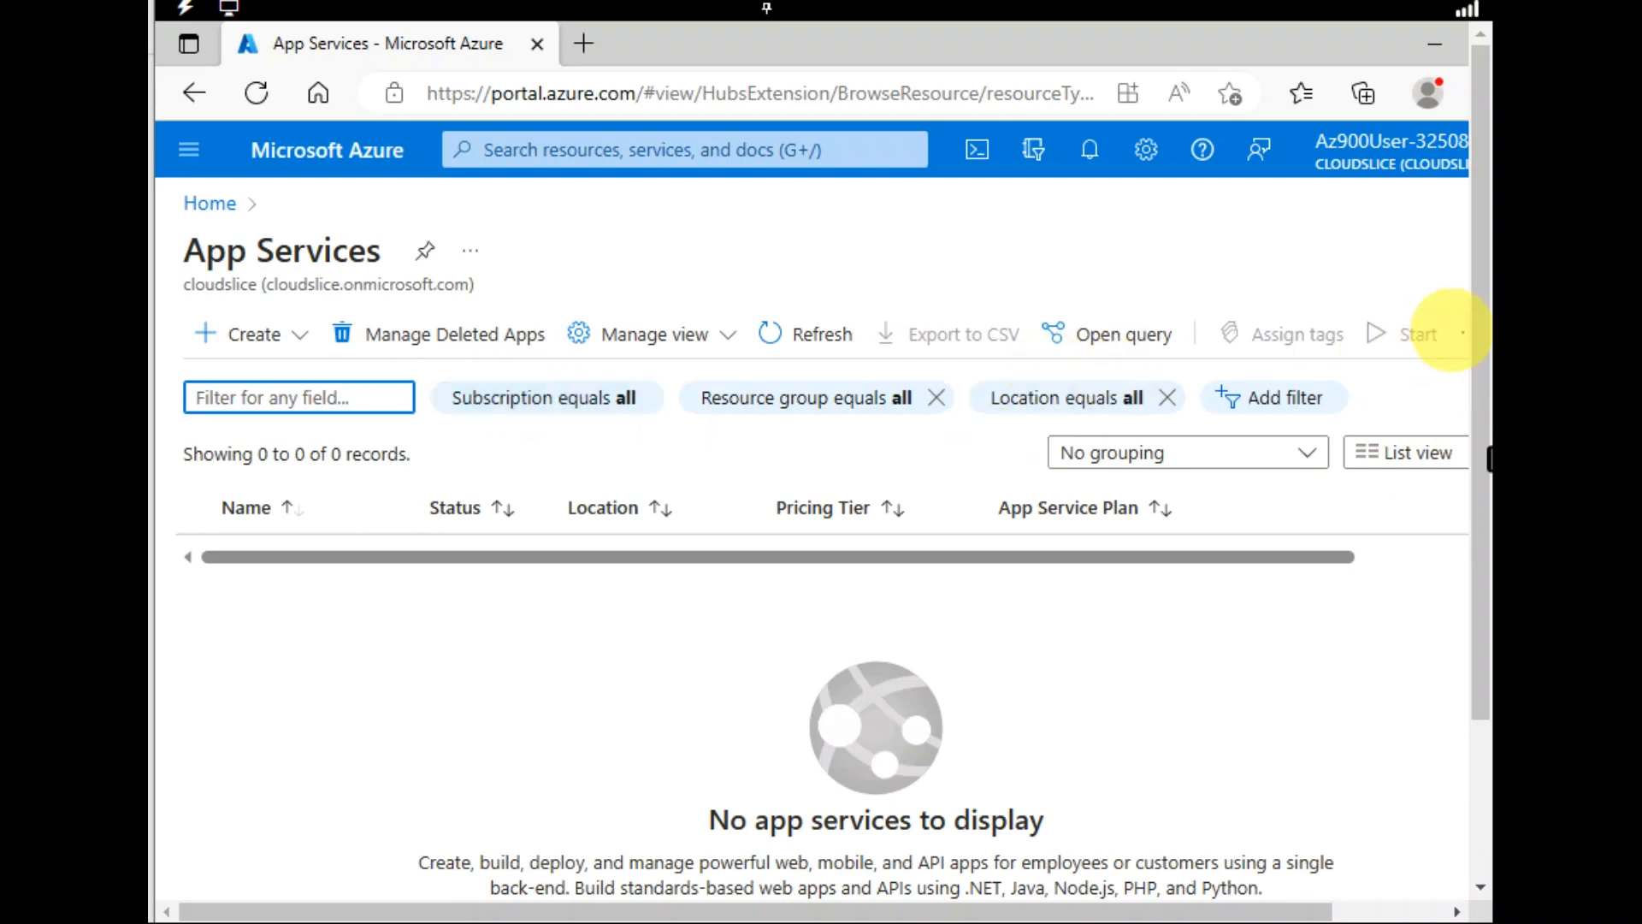
scroll(1473, 445, down, 3)
scroll(1472, 432, up, 3)
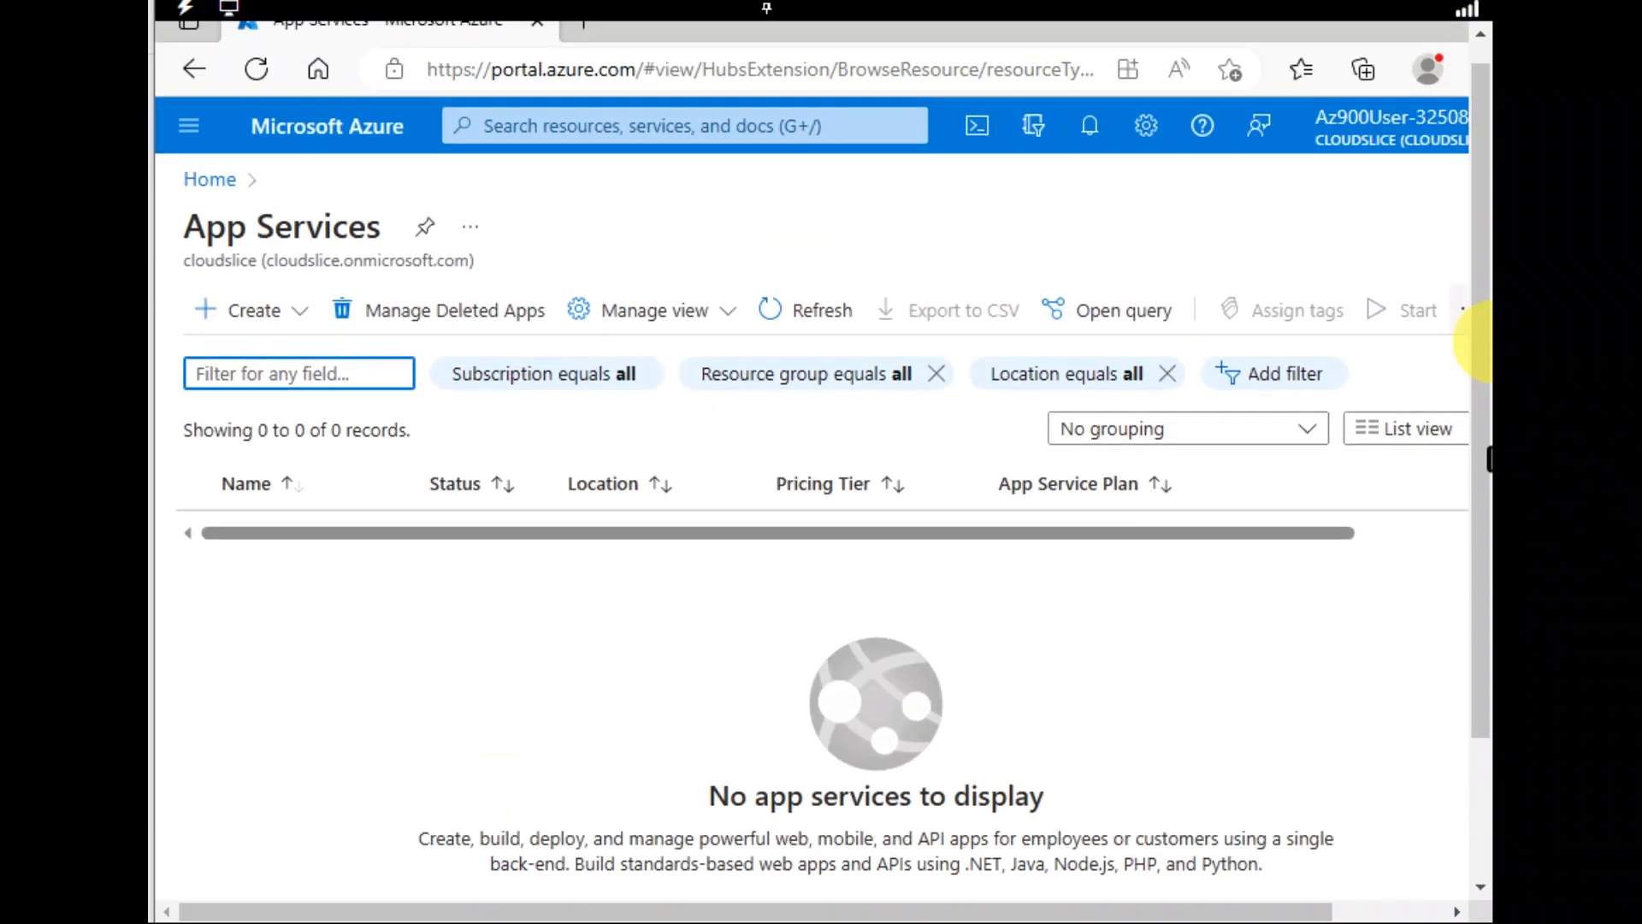
Start a new Web App and set its resource group to myRGWebApp1-lod32508896
click(231, 313)
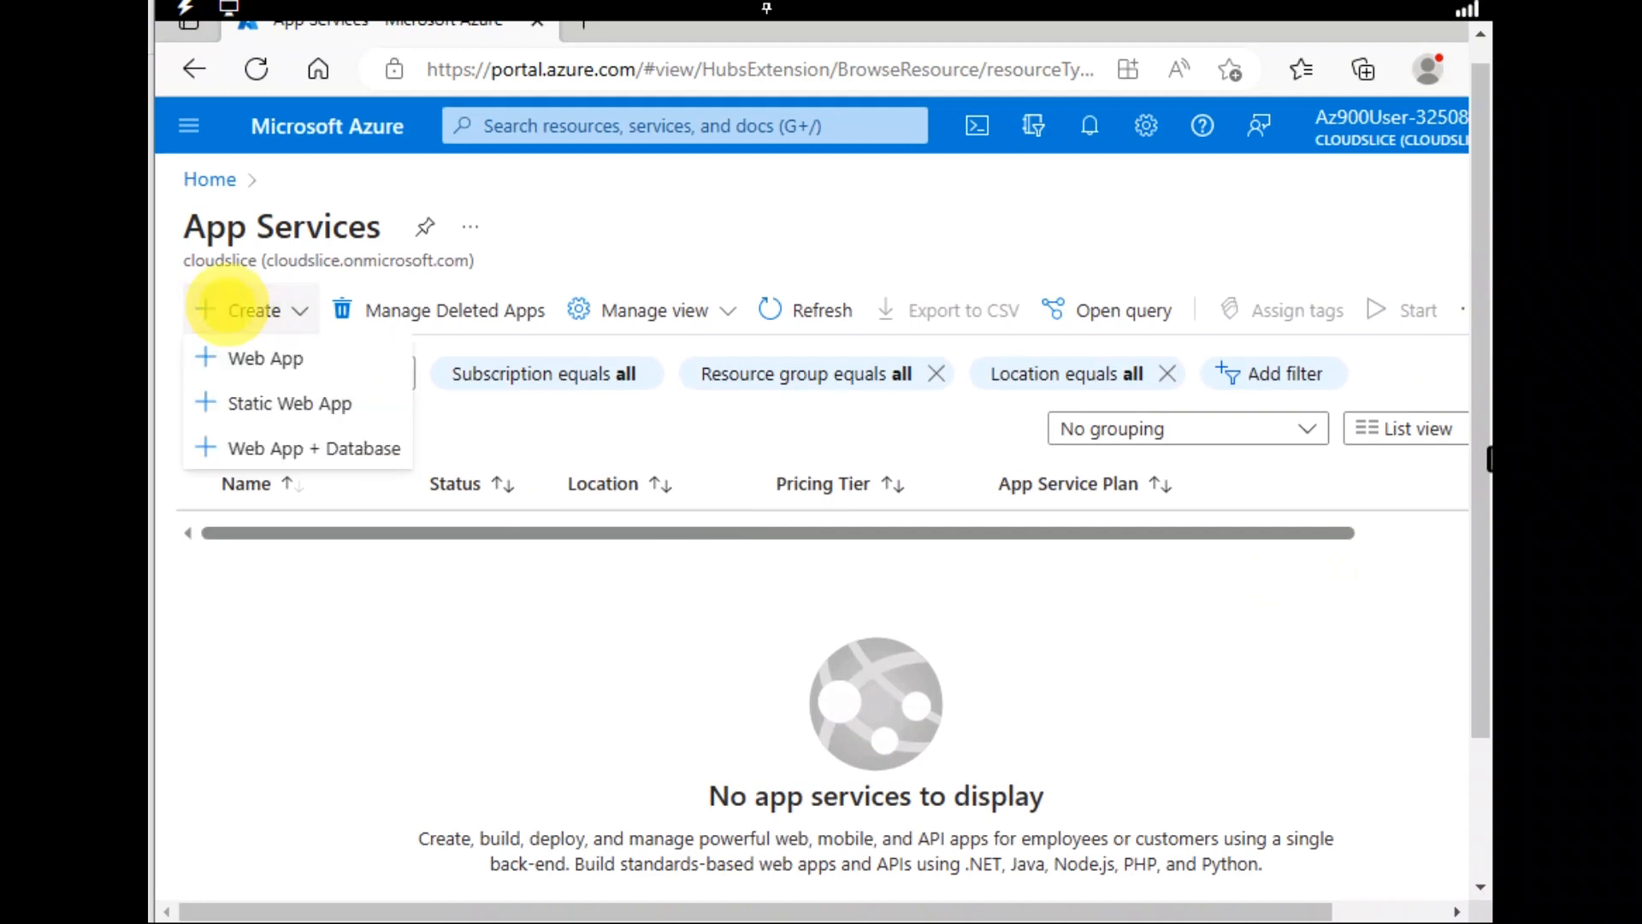
click(236, 352)
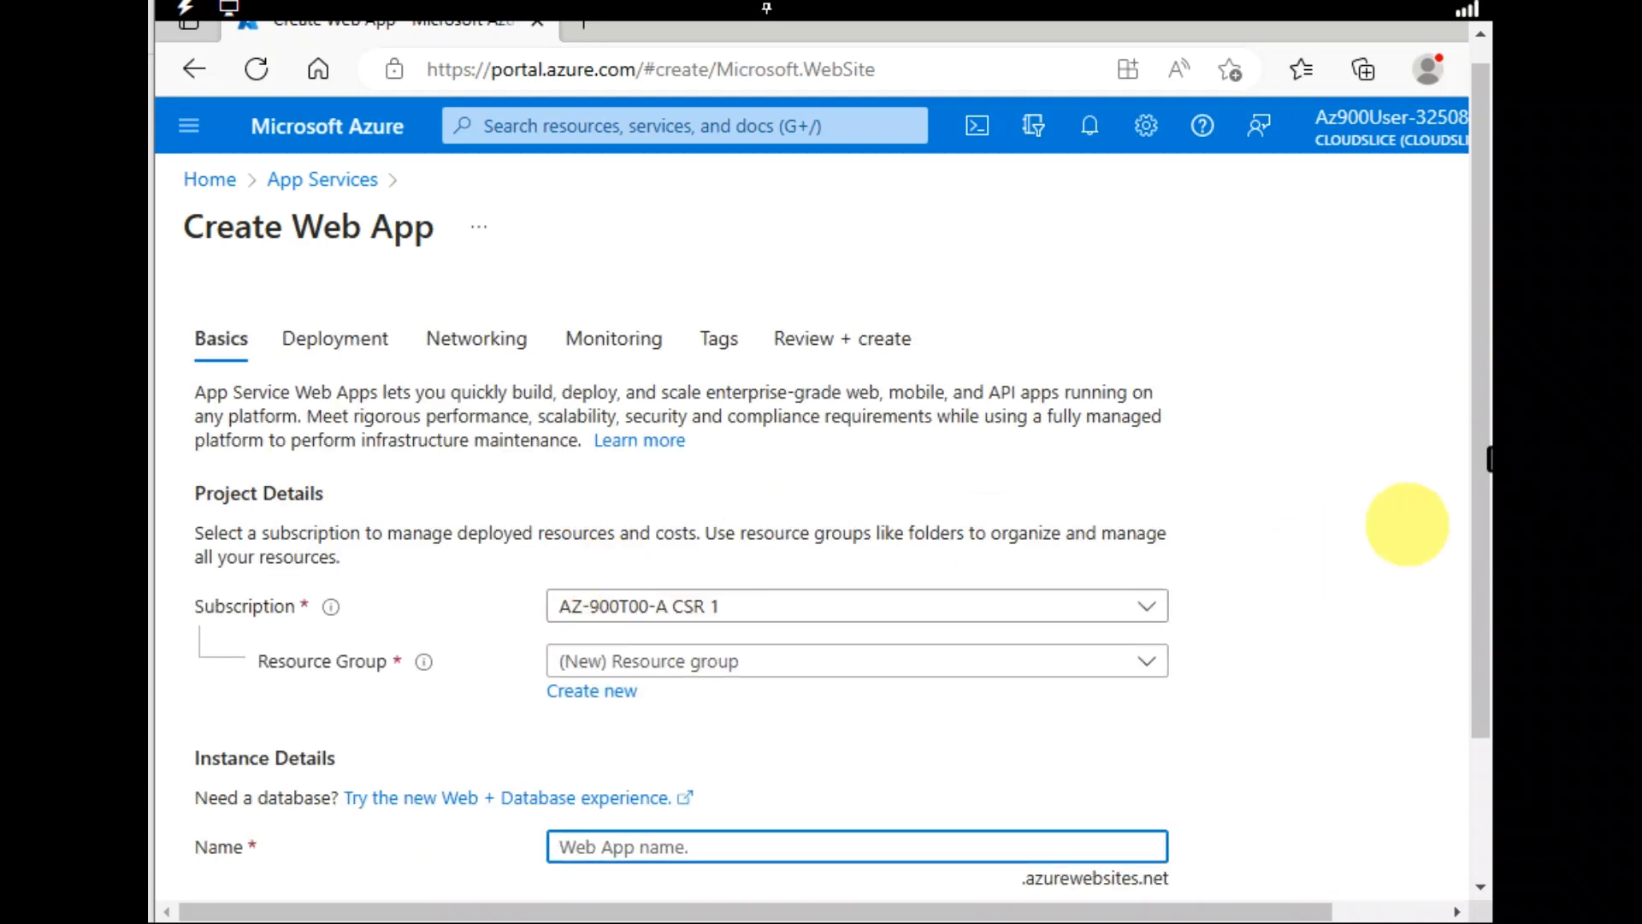
scroll(1470, 484, down, 2)
scroll(1469, 483, down, 2)
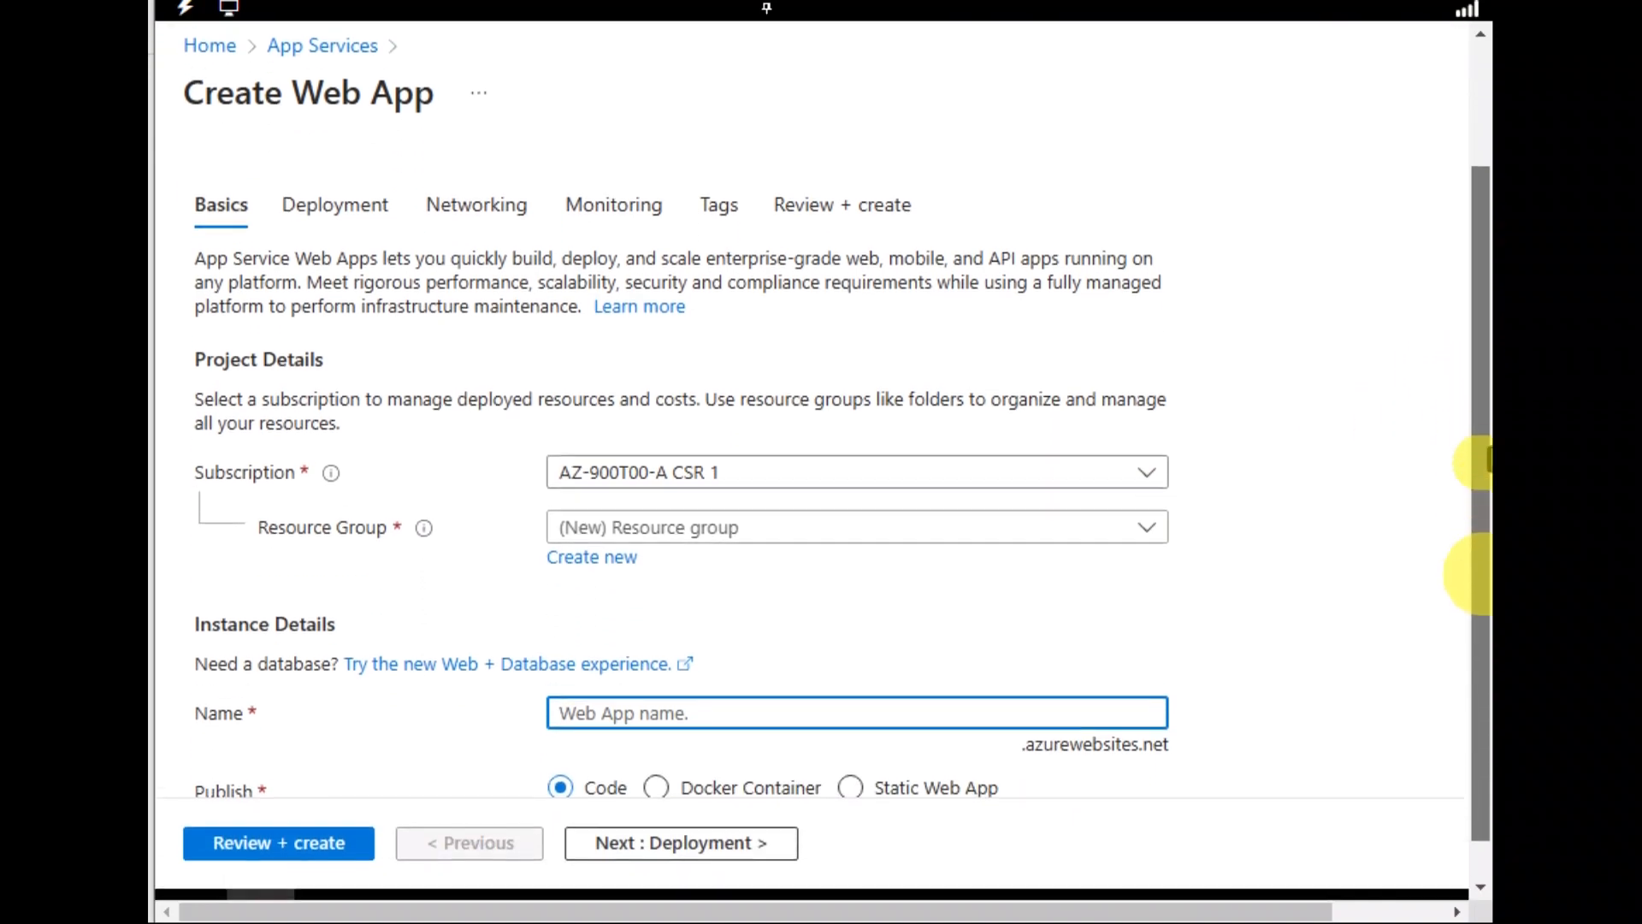
click(766, 497)
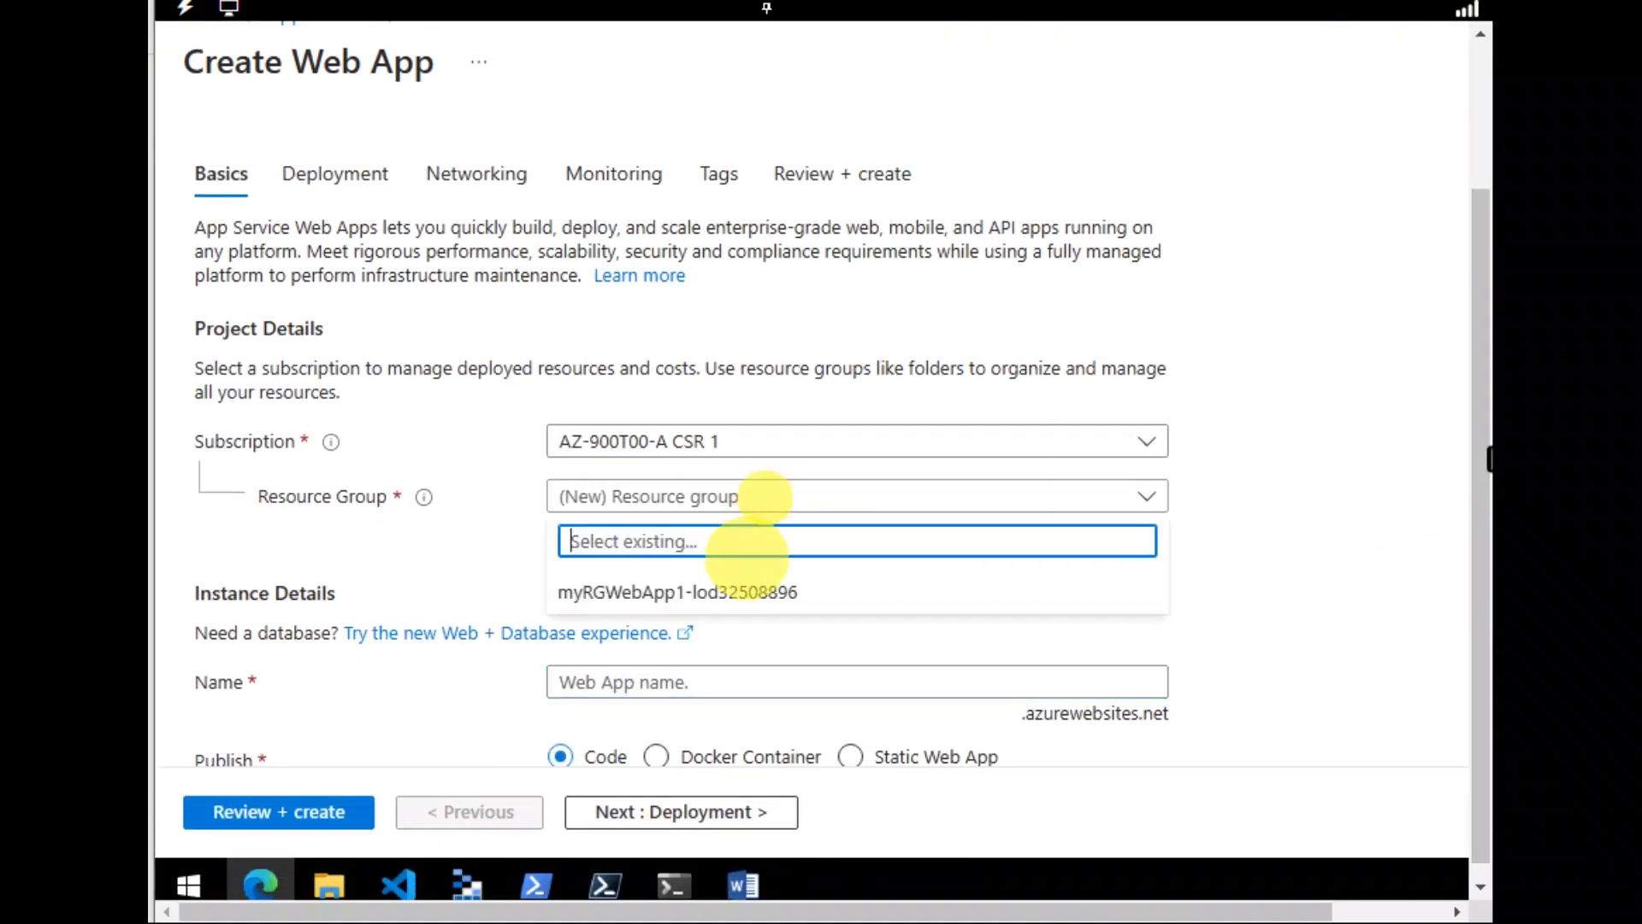
click(735, 590)
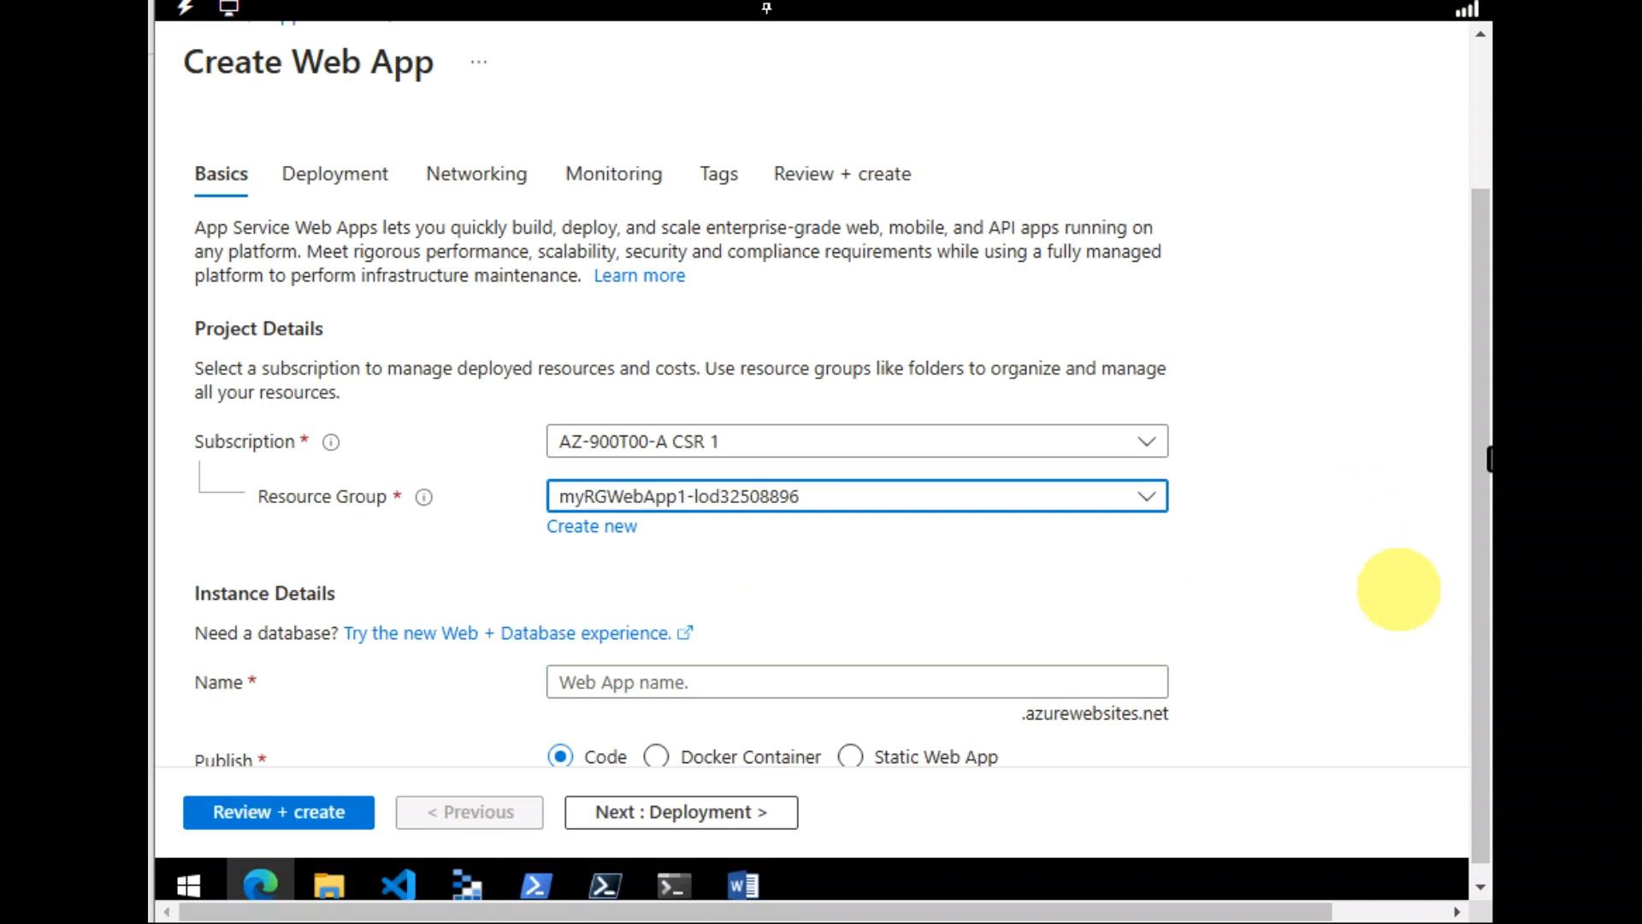
key(Tab)
key(Tab)
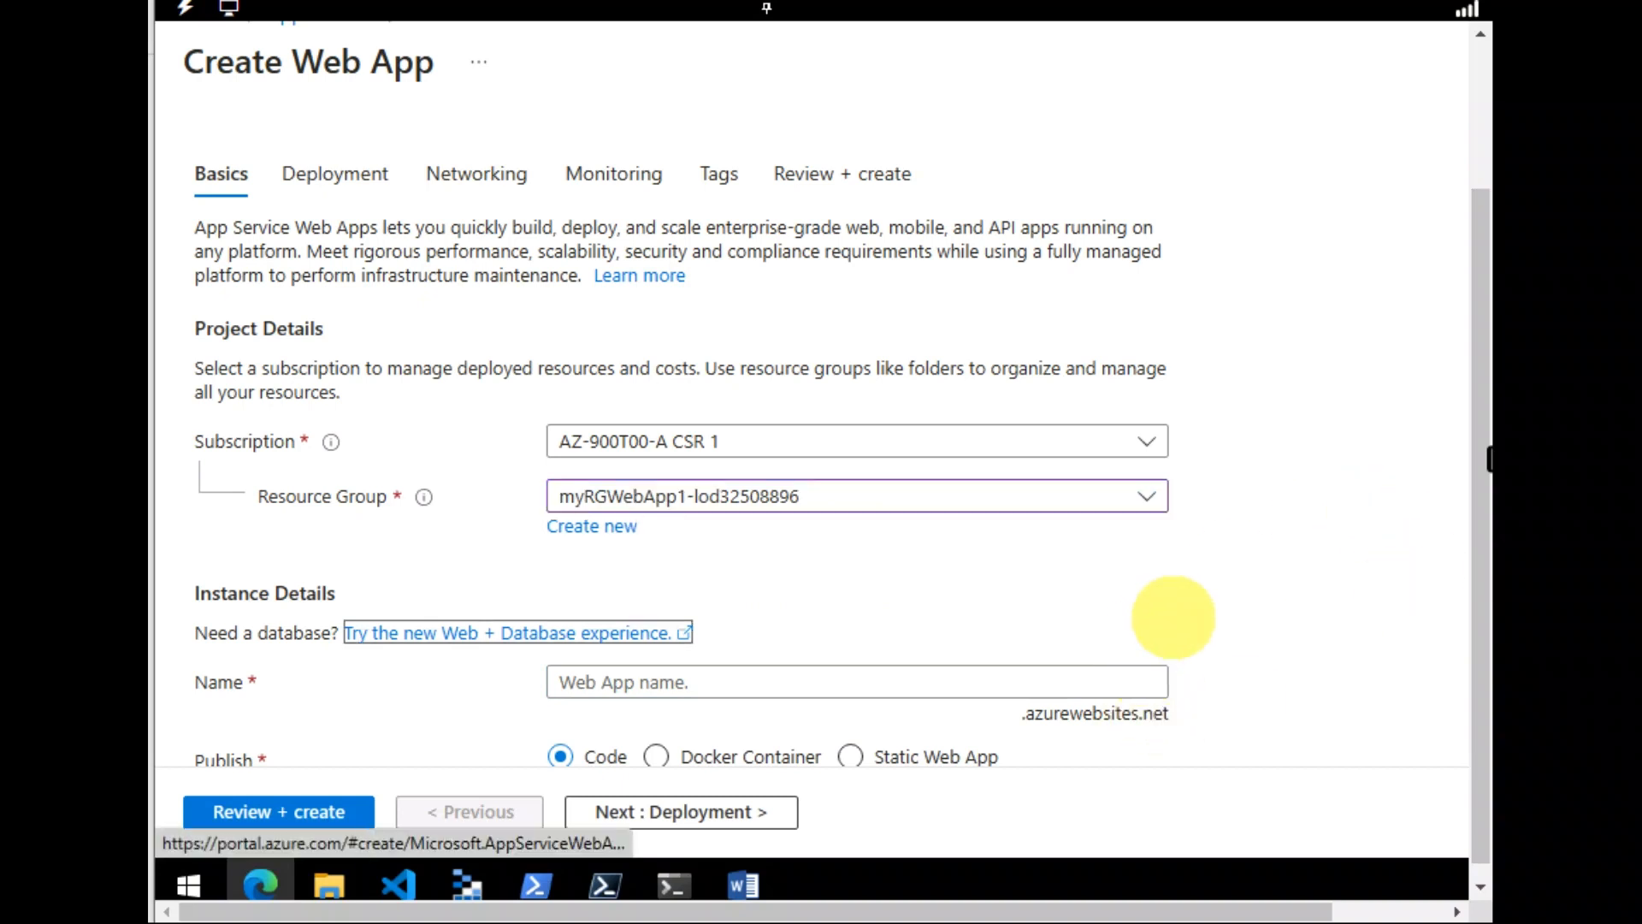
key(Tab)
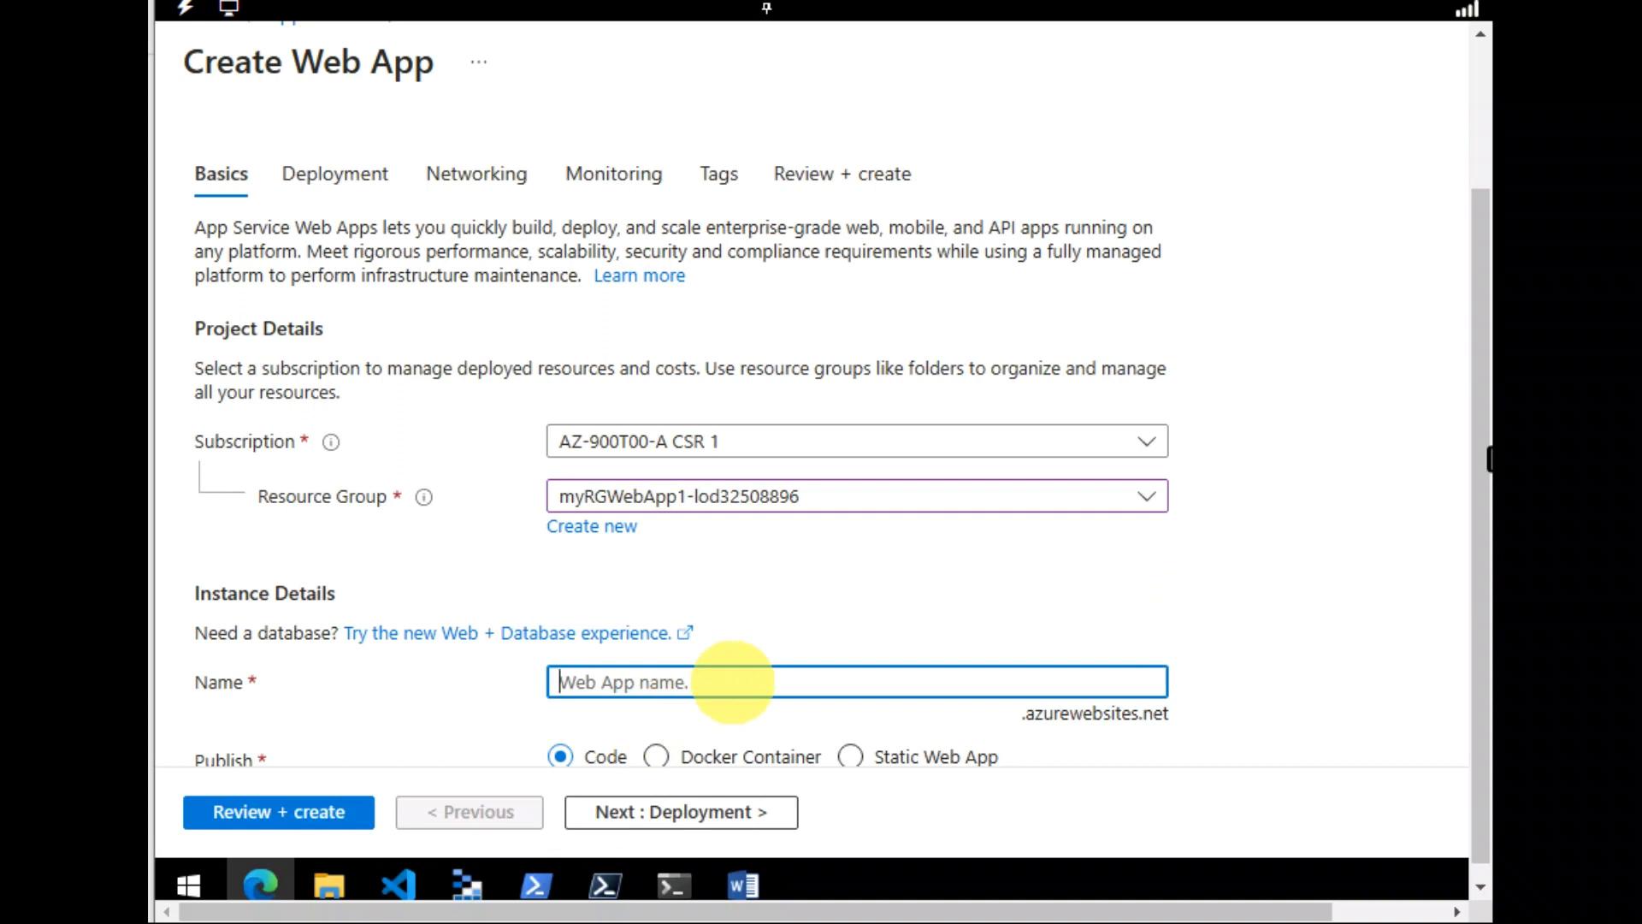
Name the app myDockerWebApp202343 and publish it as a Docker Container on Linux in East US
text(my)
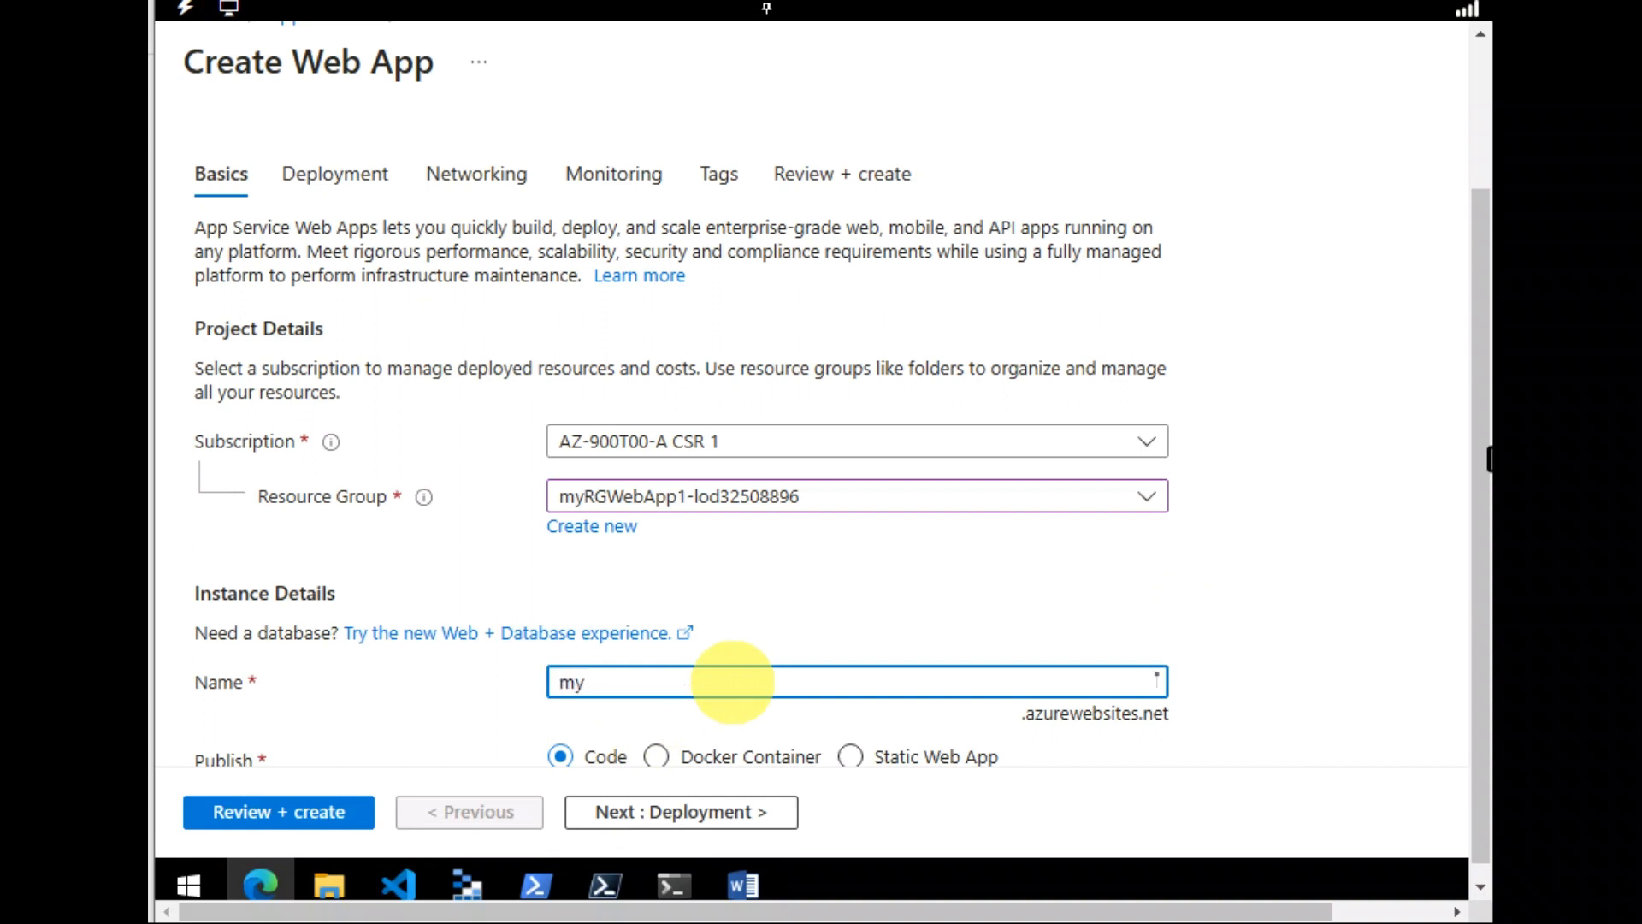
text(DockerWebA)
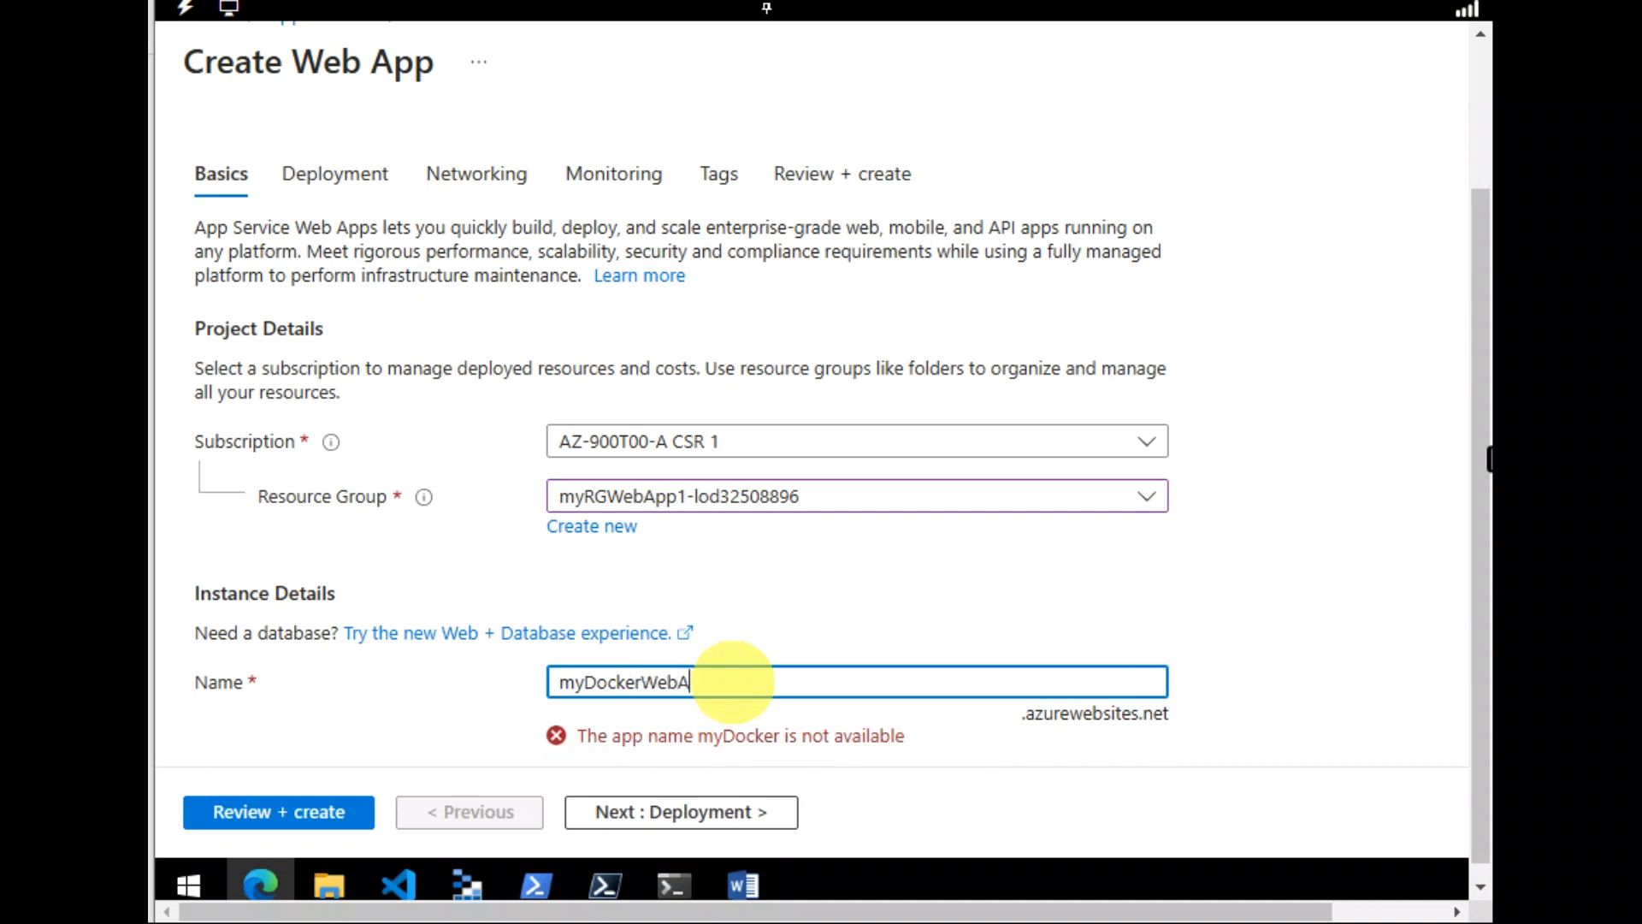
text(pp202)
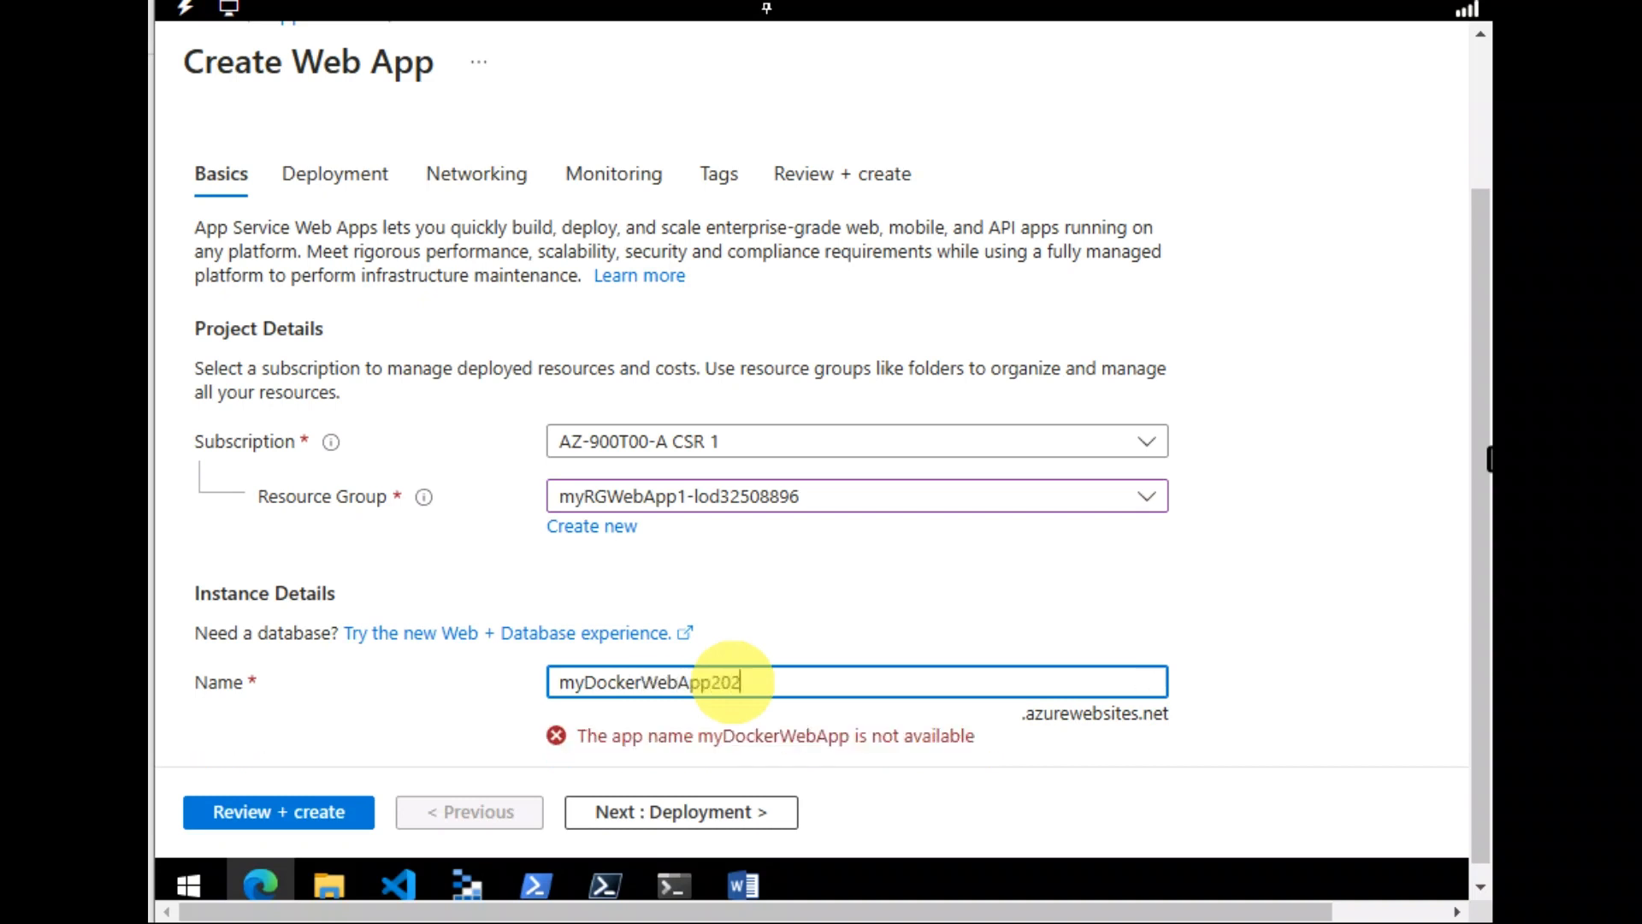
text(343)
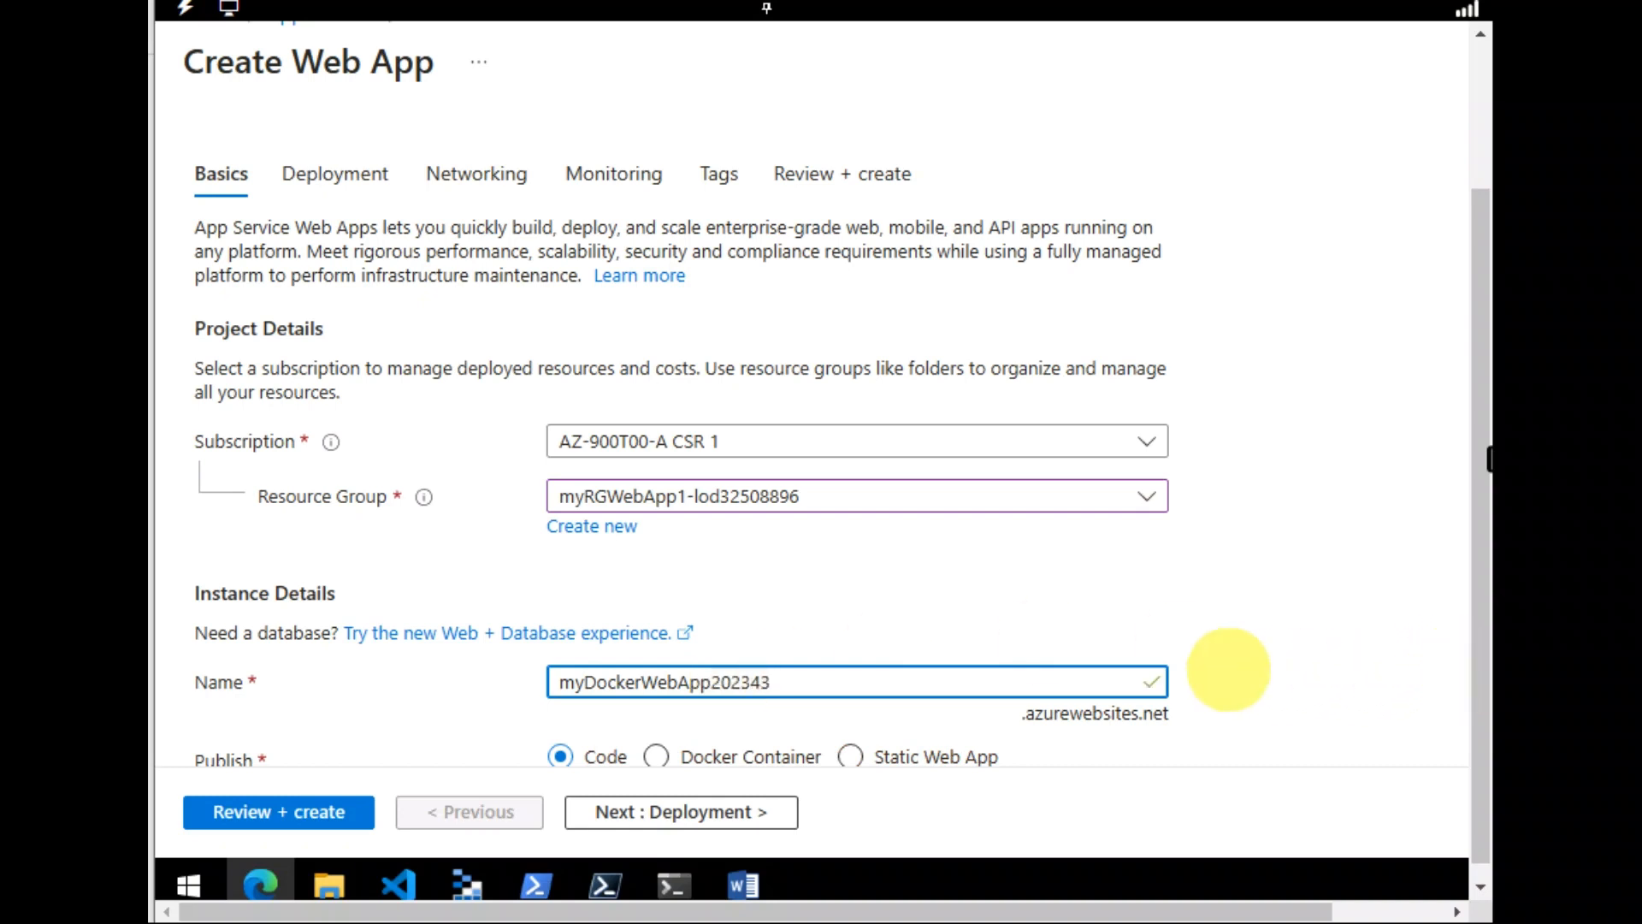
key(Tab)
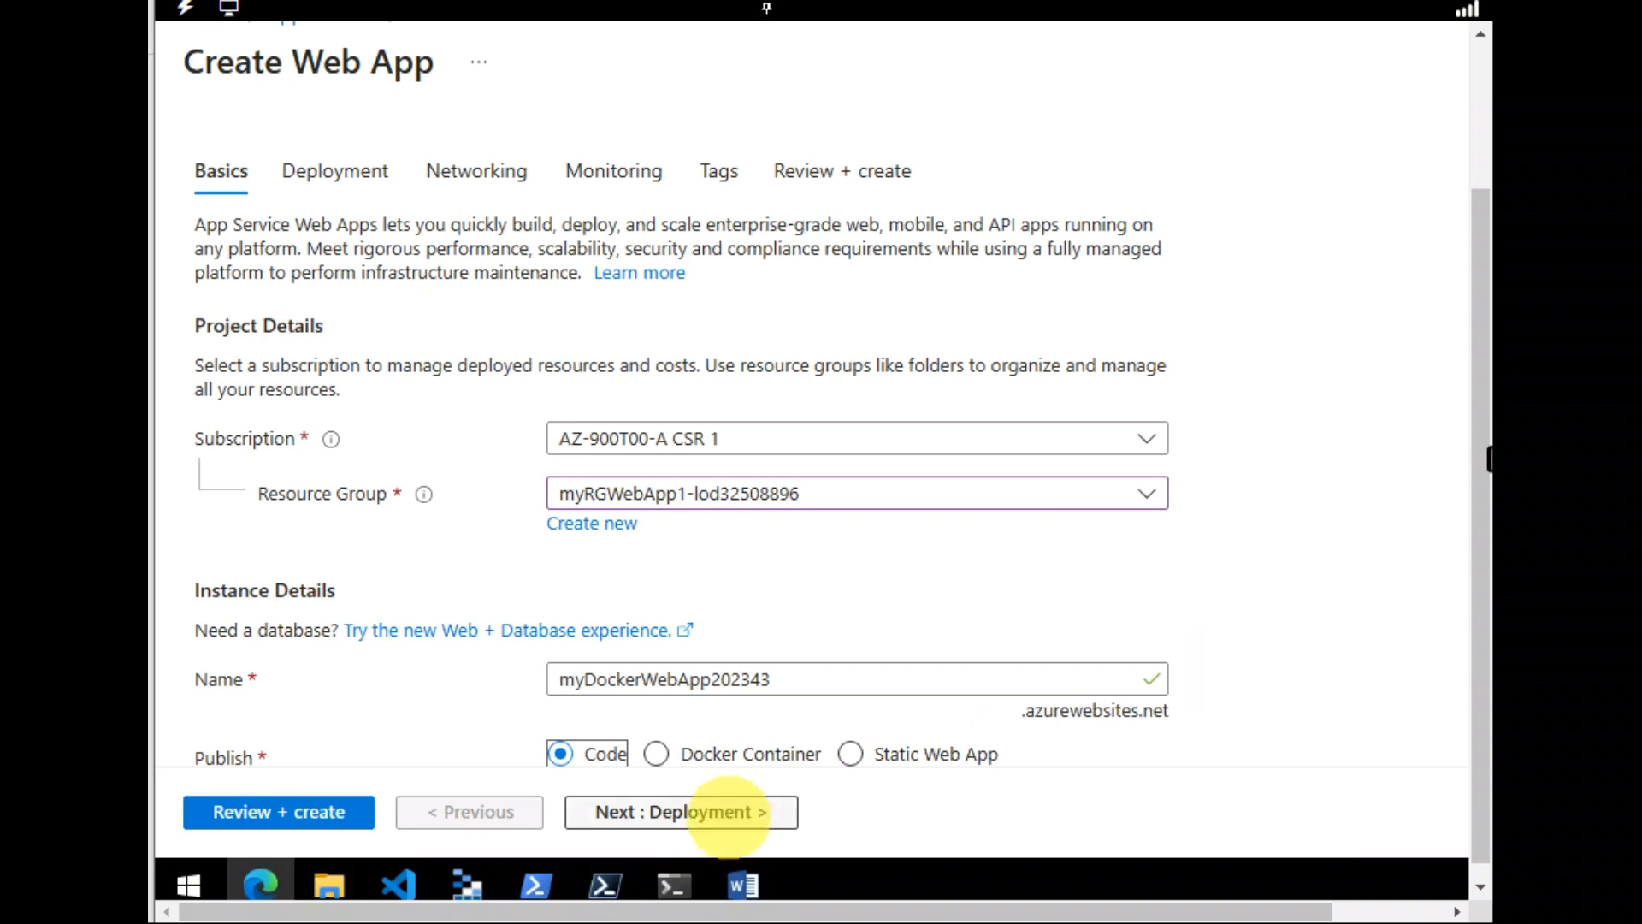
click(656, 754)
scroll(967, 712, down, 4)
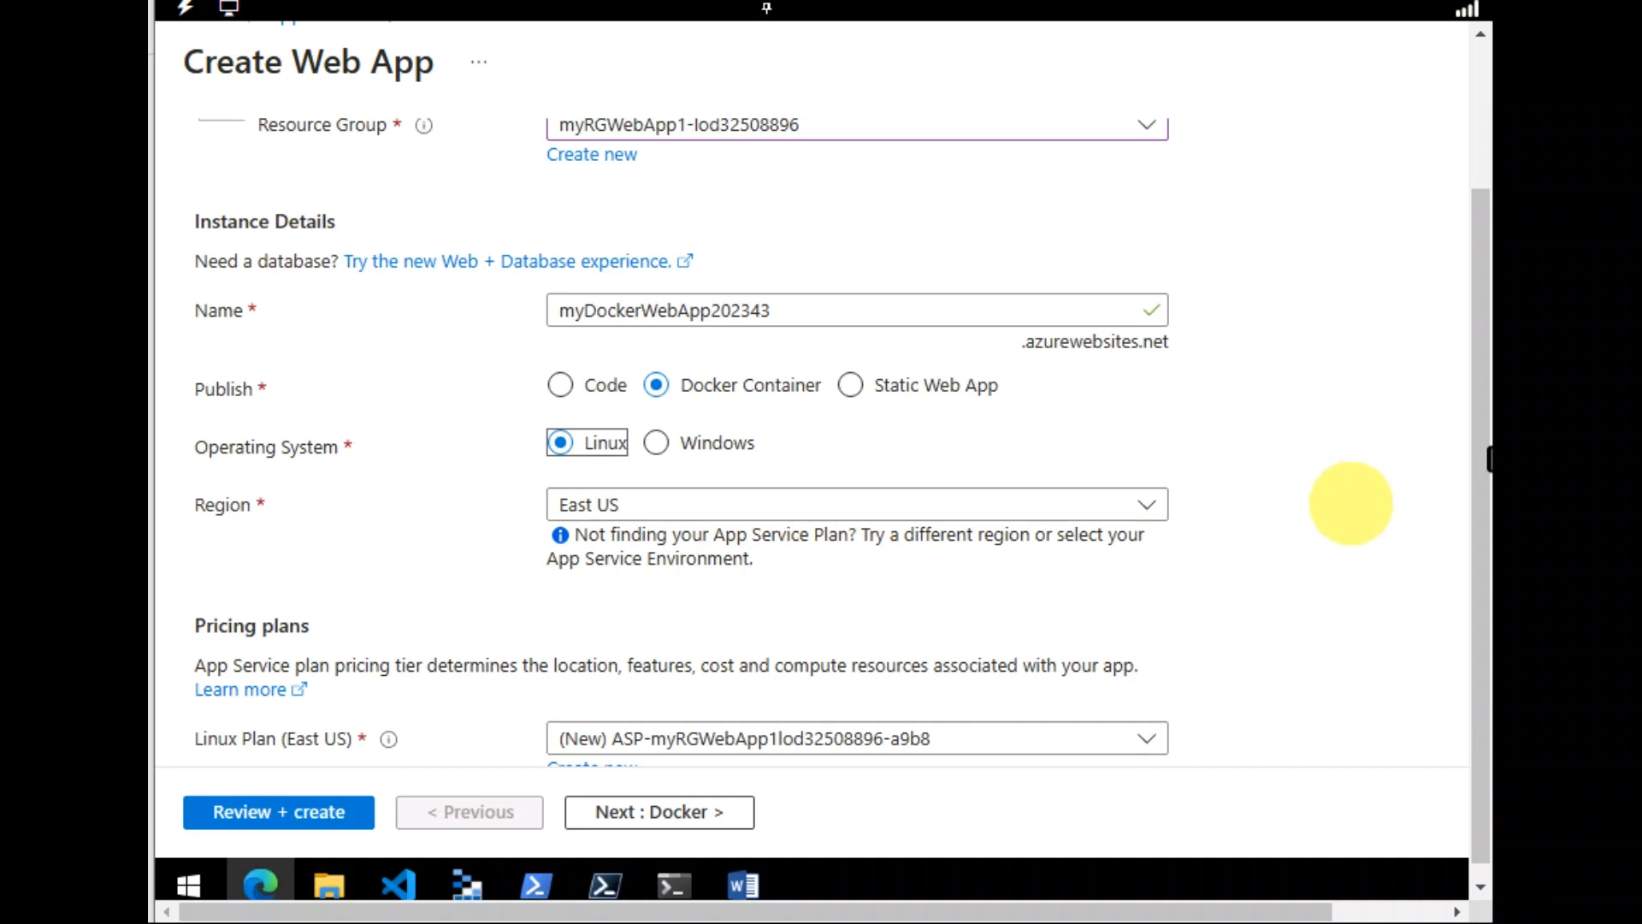
key(Tab)
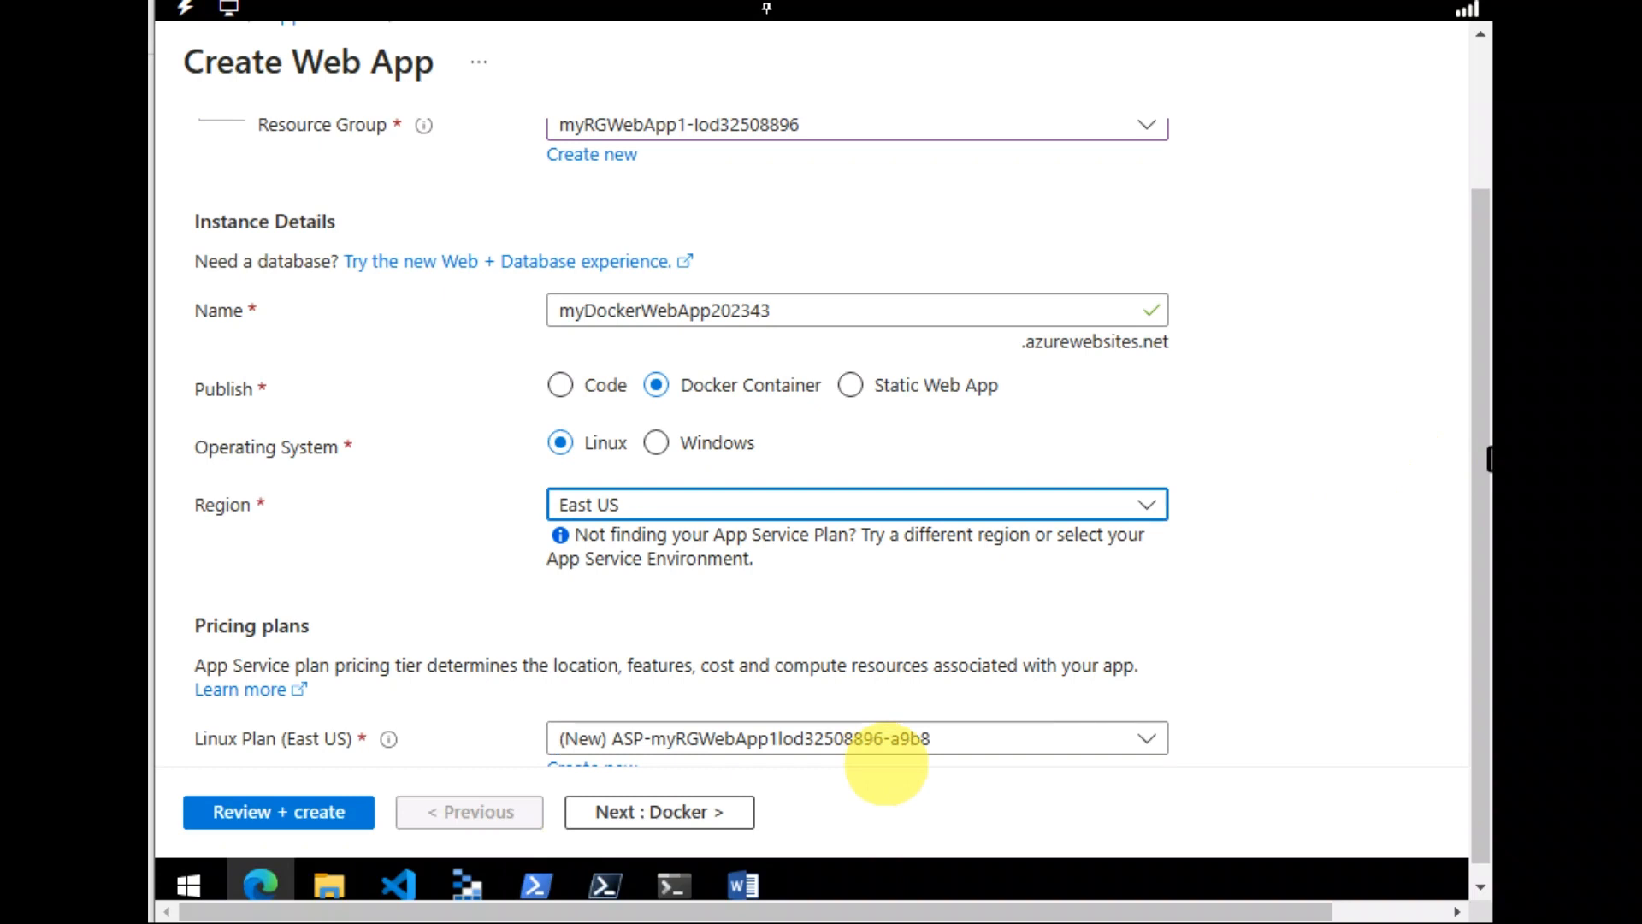
key(Tab)
key(Tab)
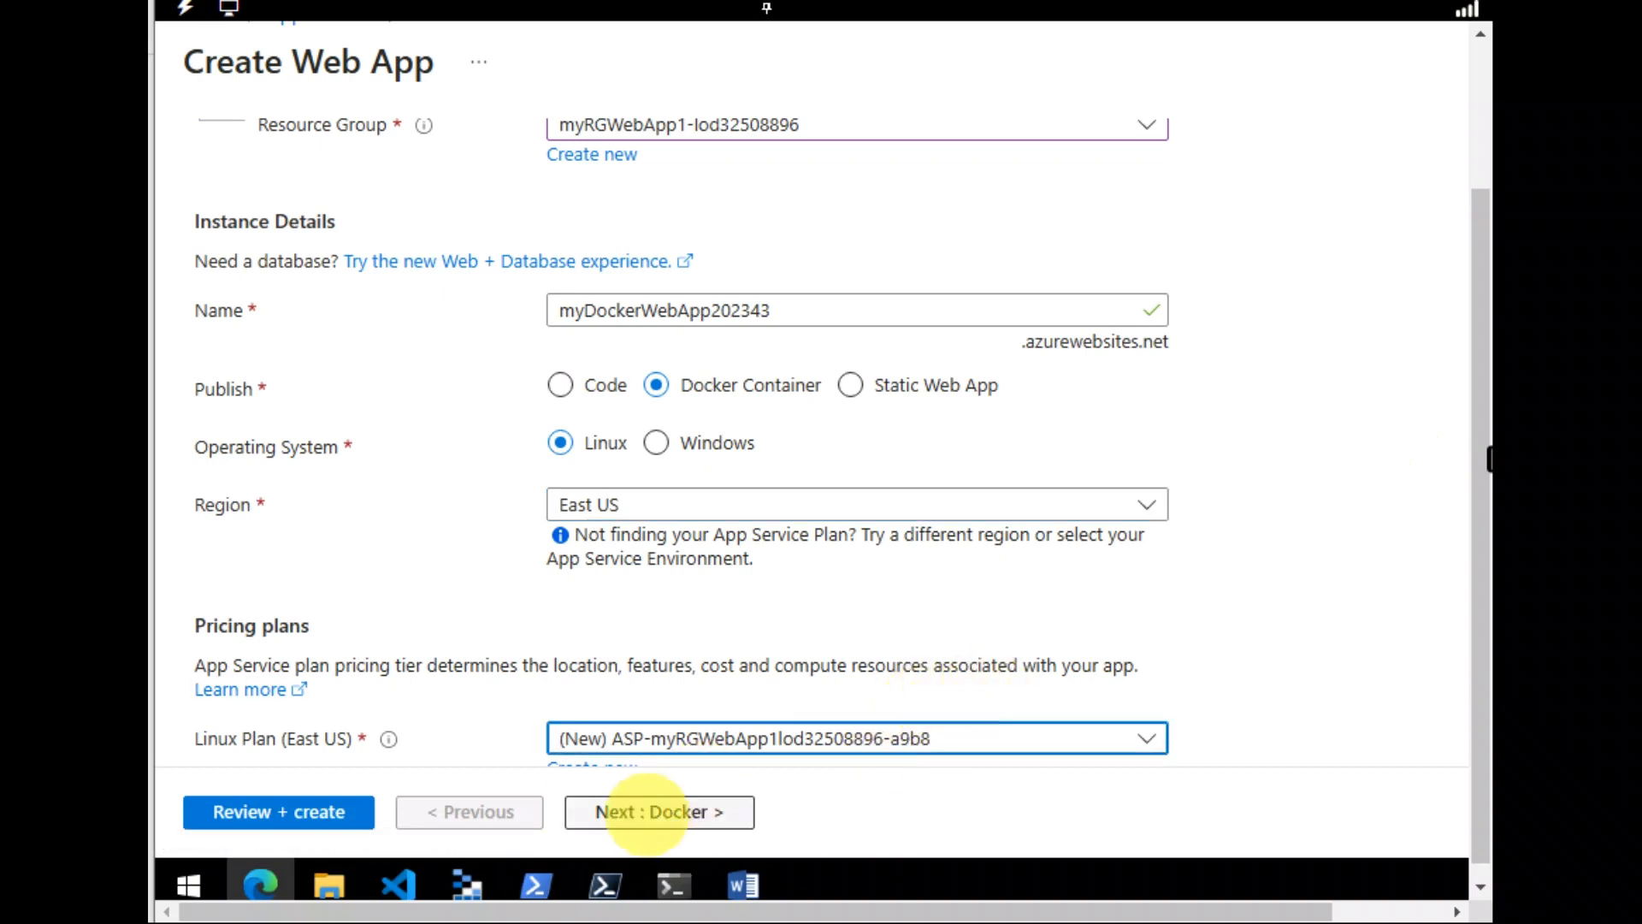
Move to the Docker tab and keep Single Container as the option
click(647, 813)
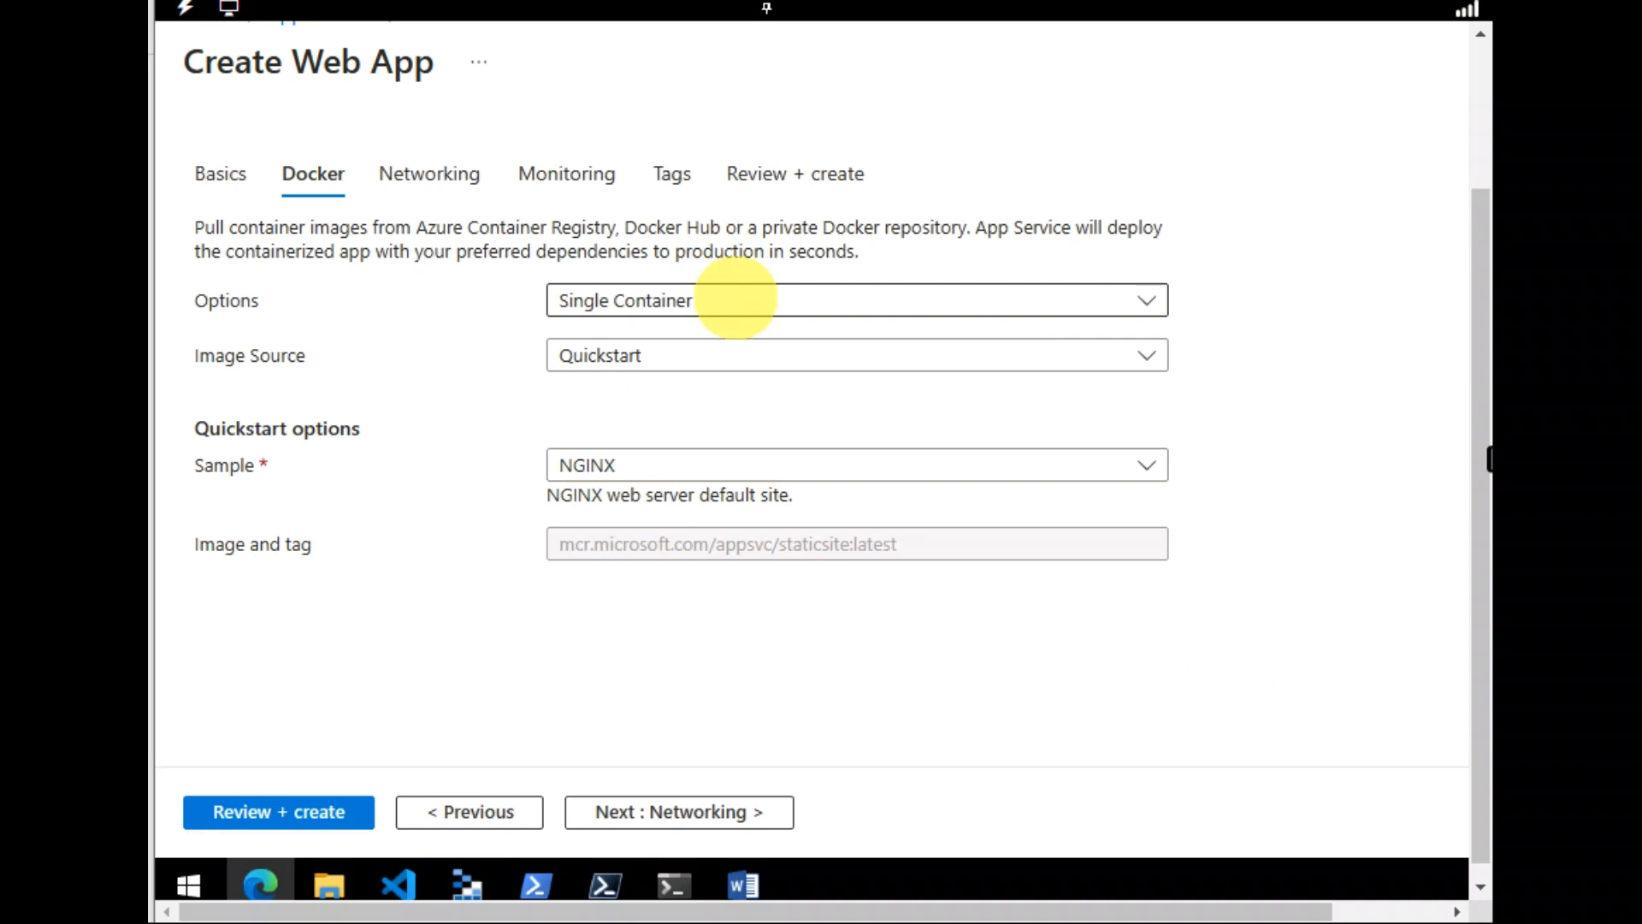
click(736, 298)
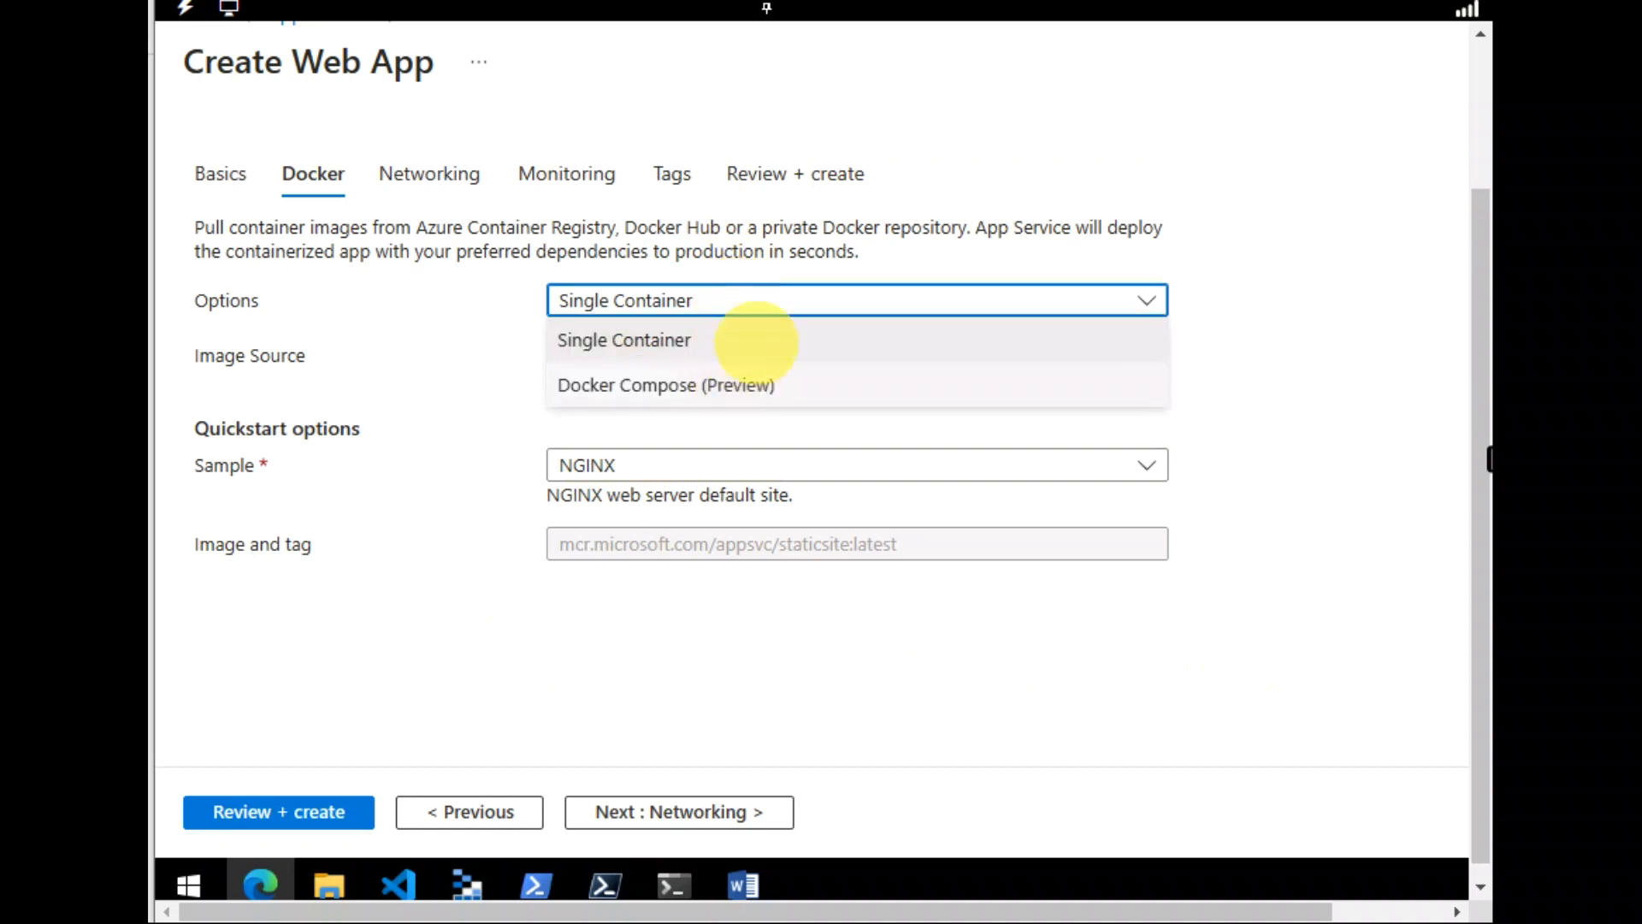
click(787, 336)
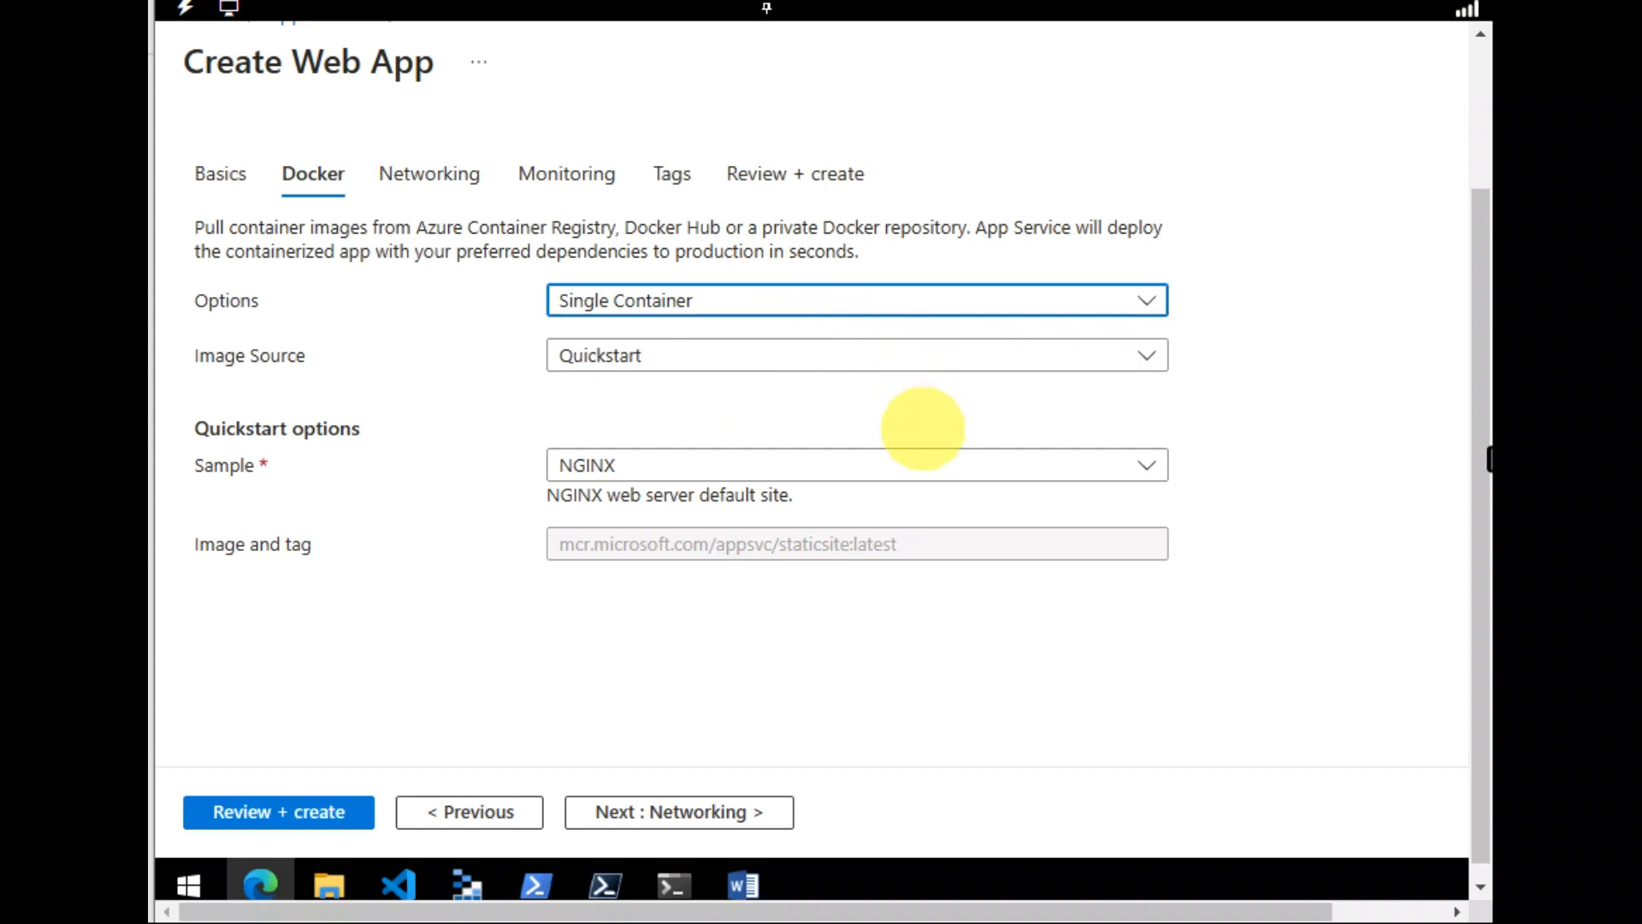
Set the image source to Docker Hub with Public access type
click(625, 355)
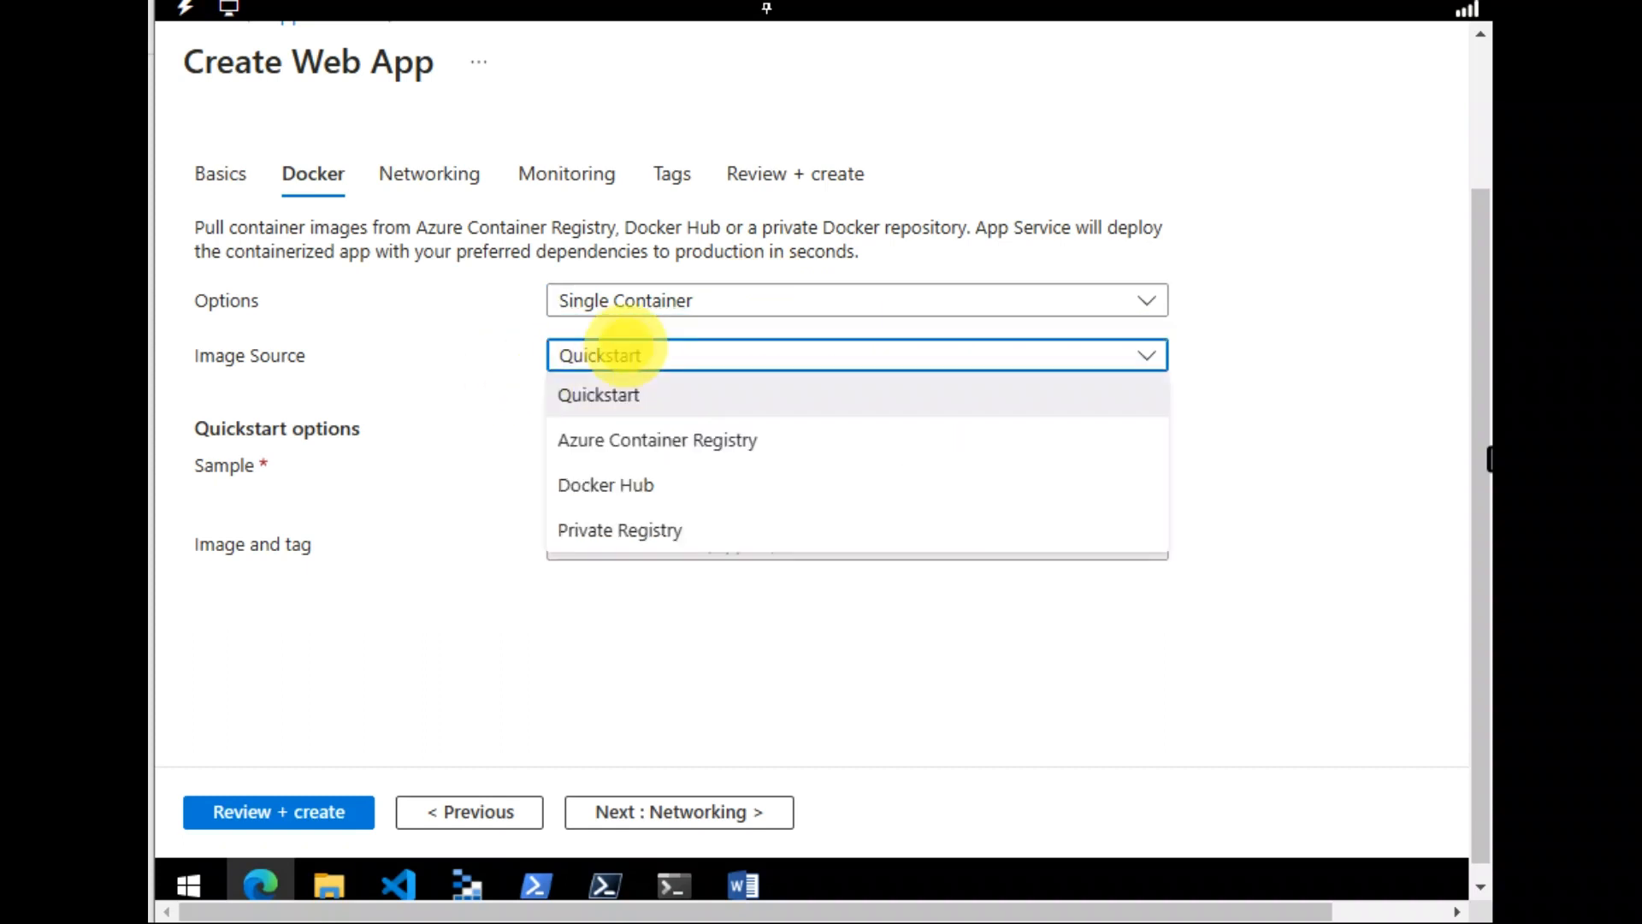
key(Escape)
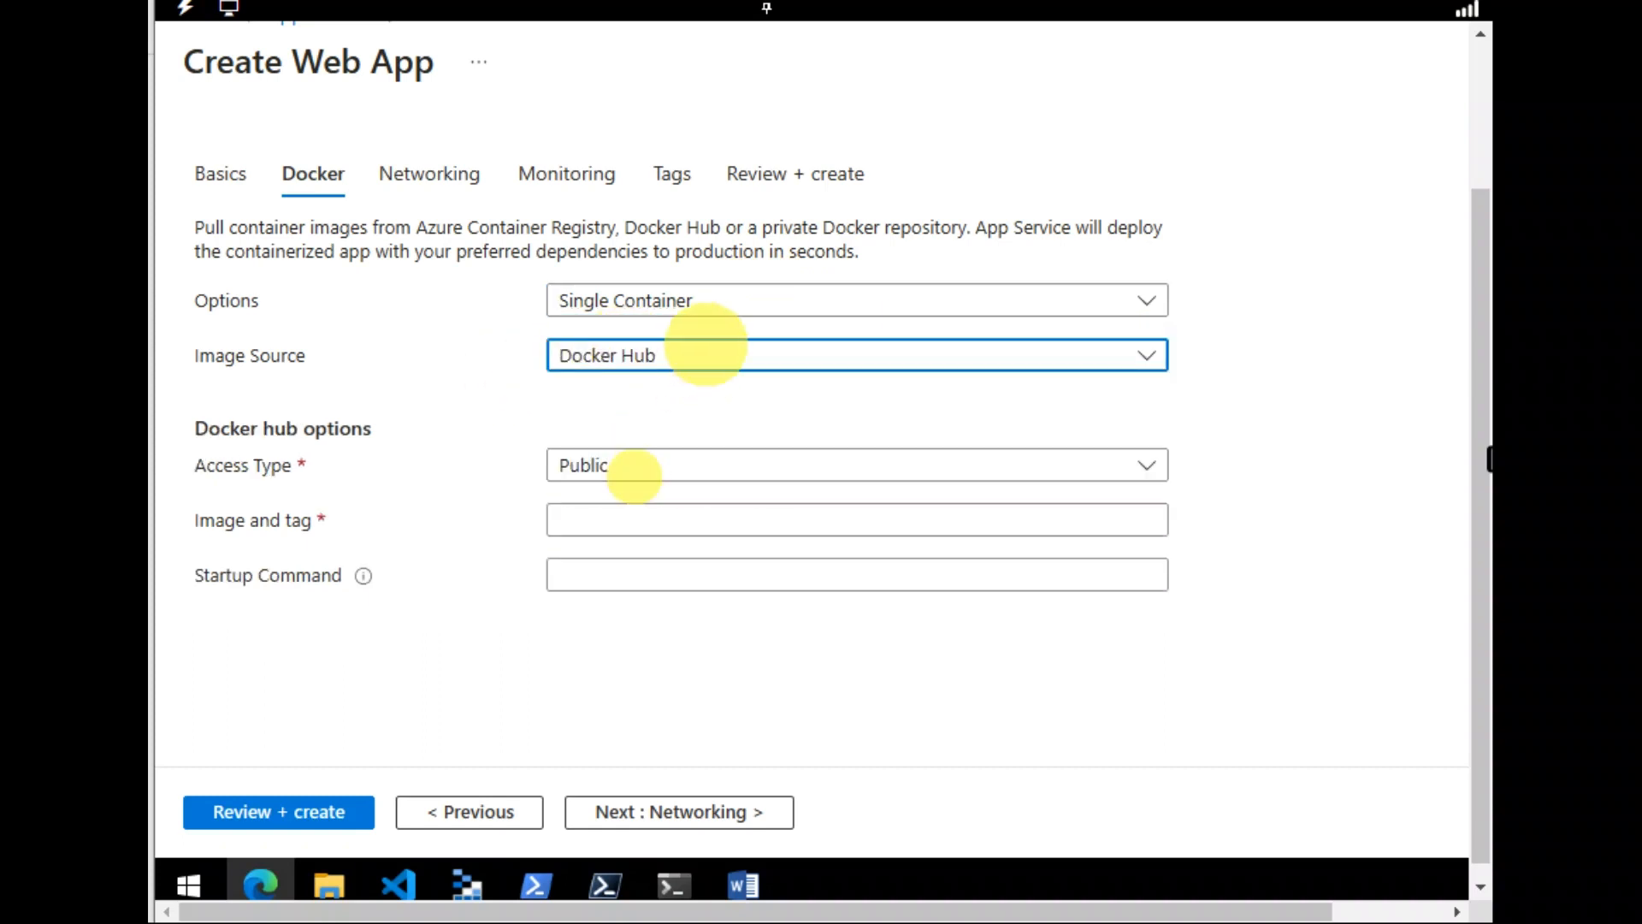
click(696, 340)
click(1232, 576)
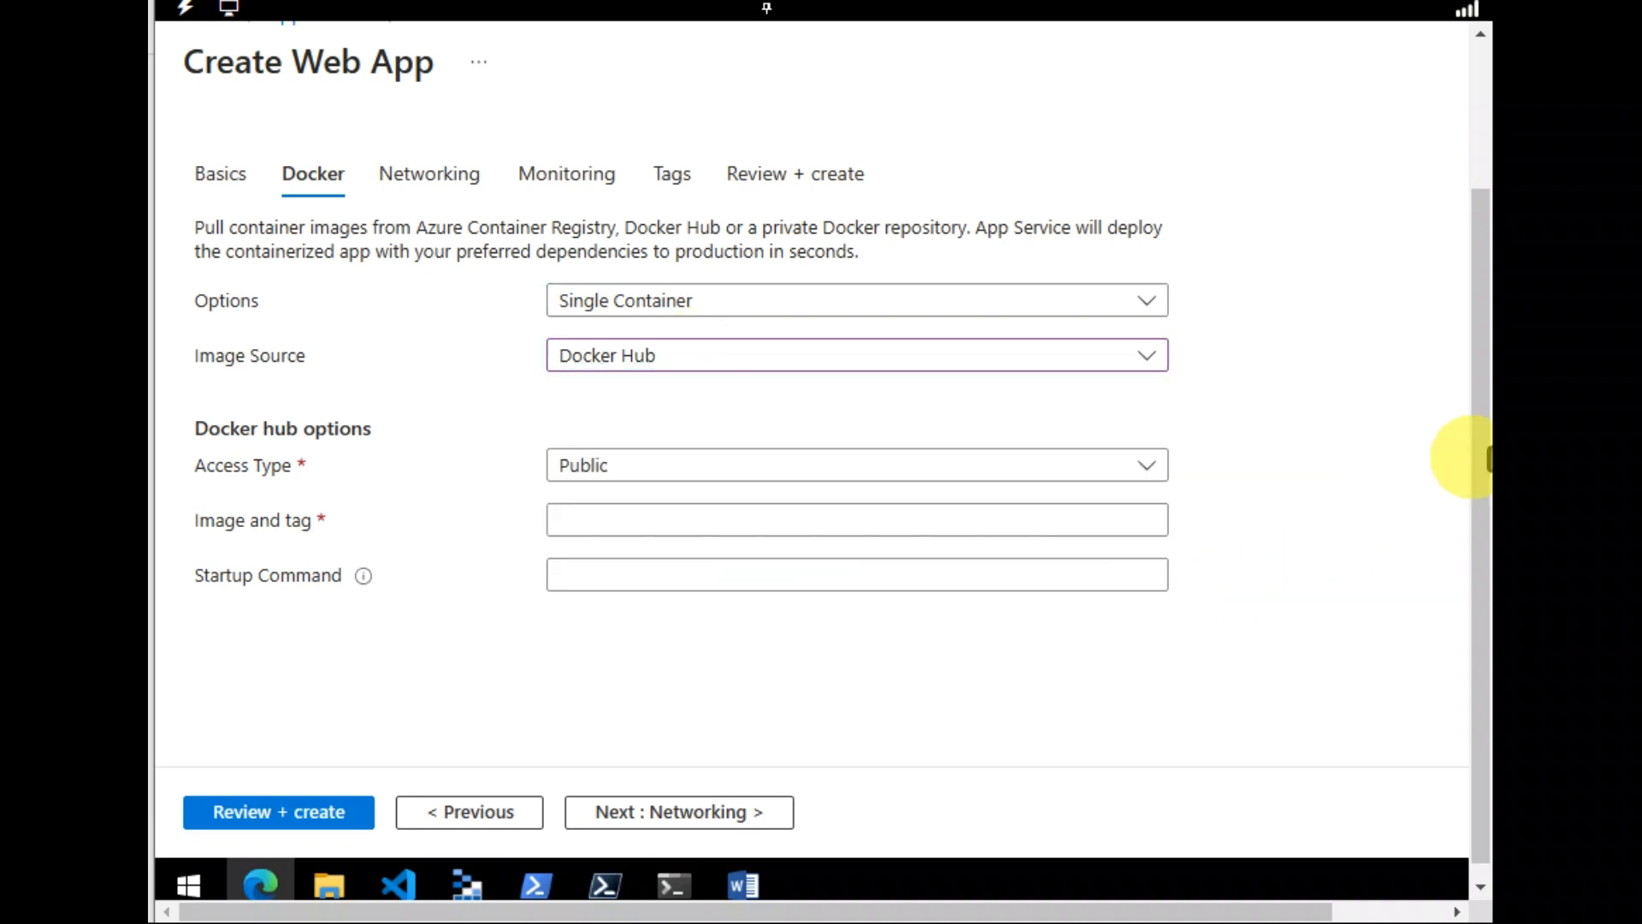
click(1136, 462)
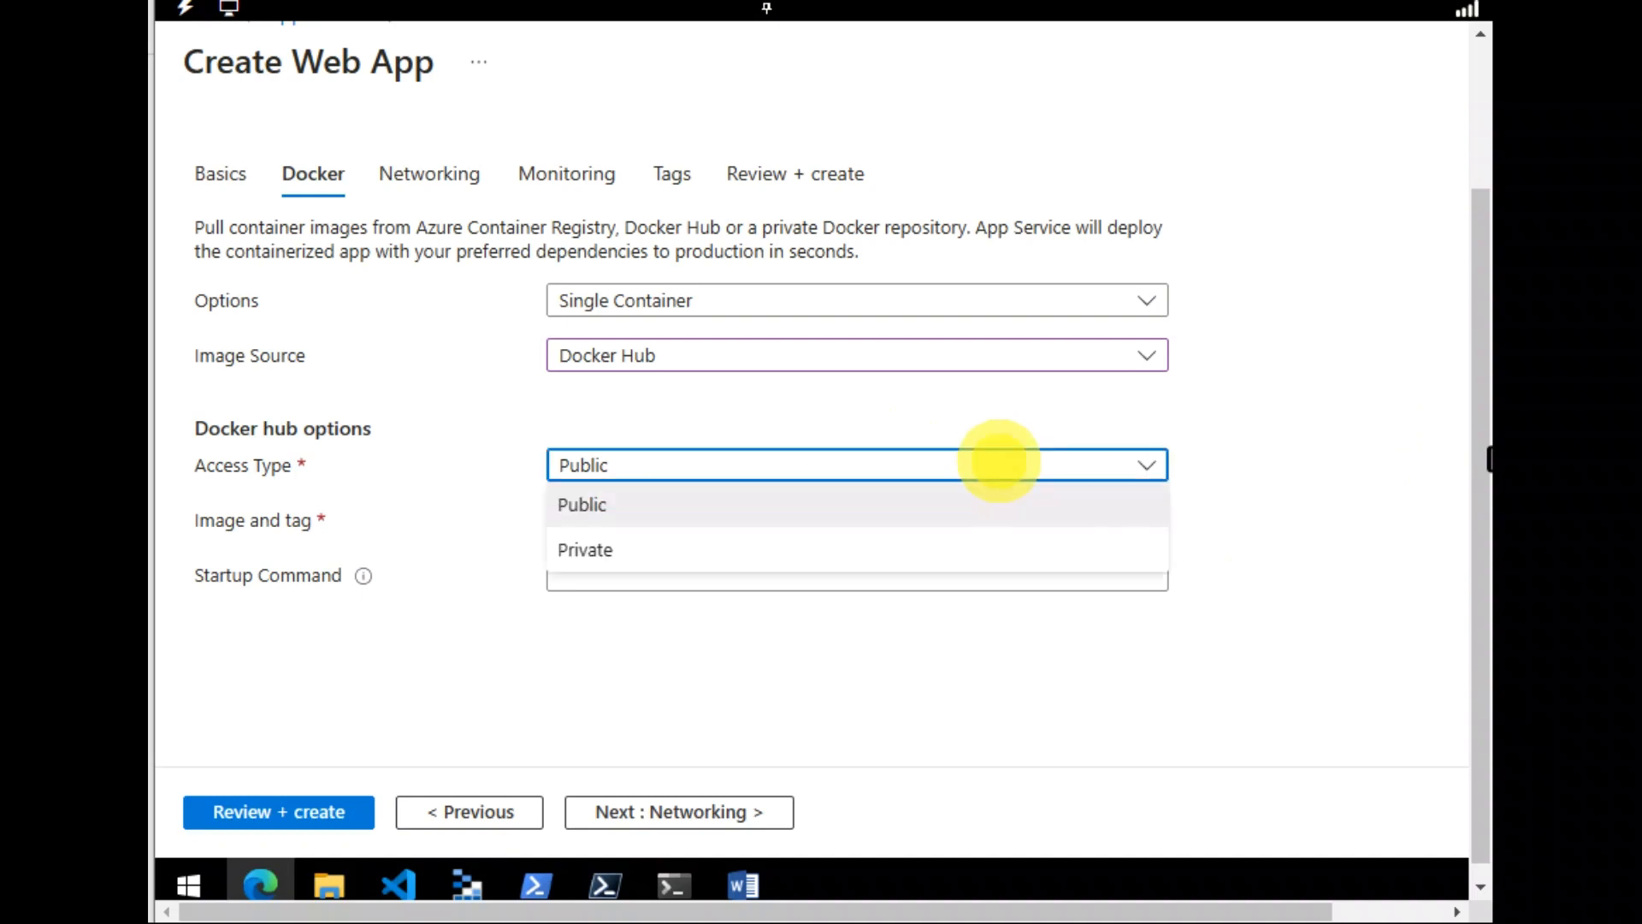
click(998, 462)
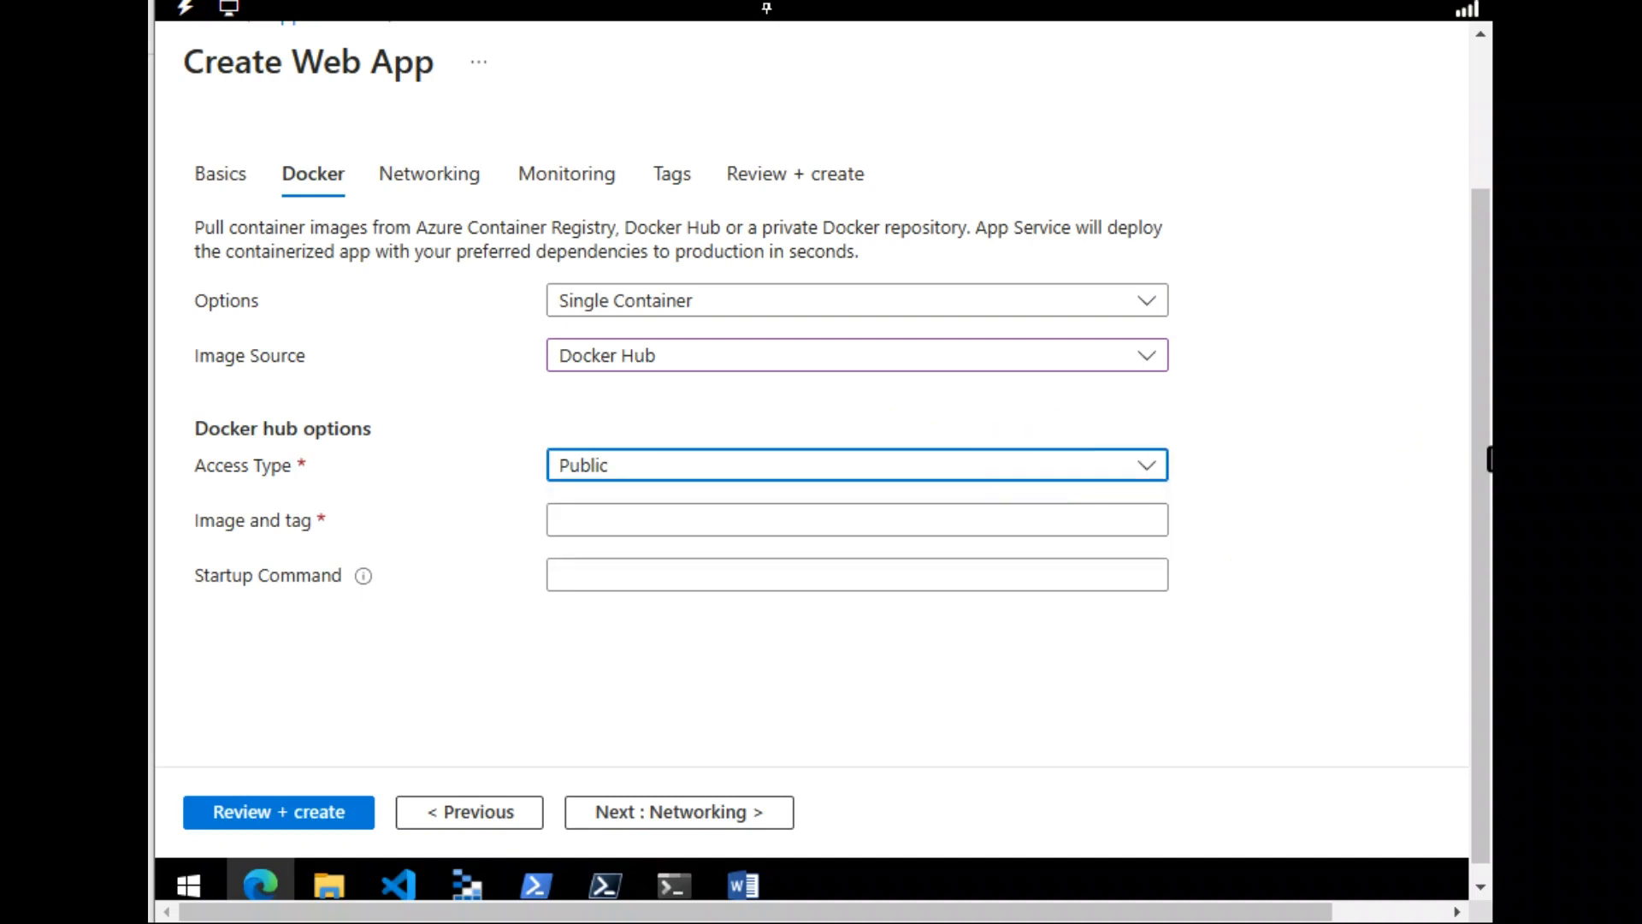
click(819, 524)
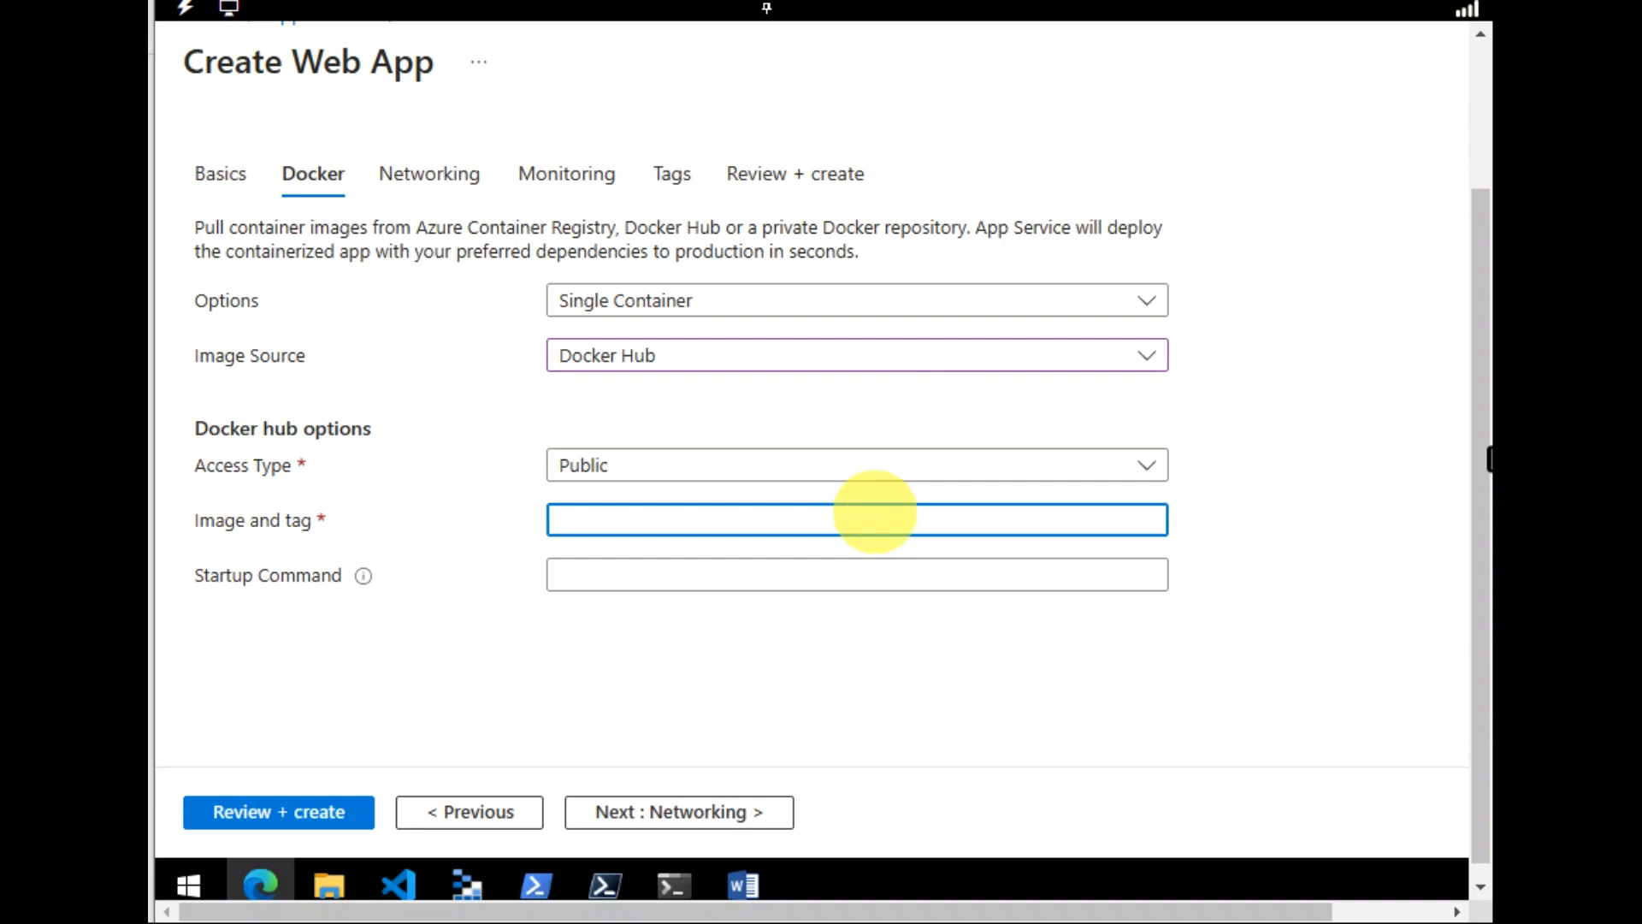
Enter mcr.microsoft.com/azuredocs/aci-helloworld as the image and tag
text(mcr.microsoft.c)
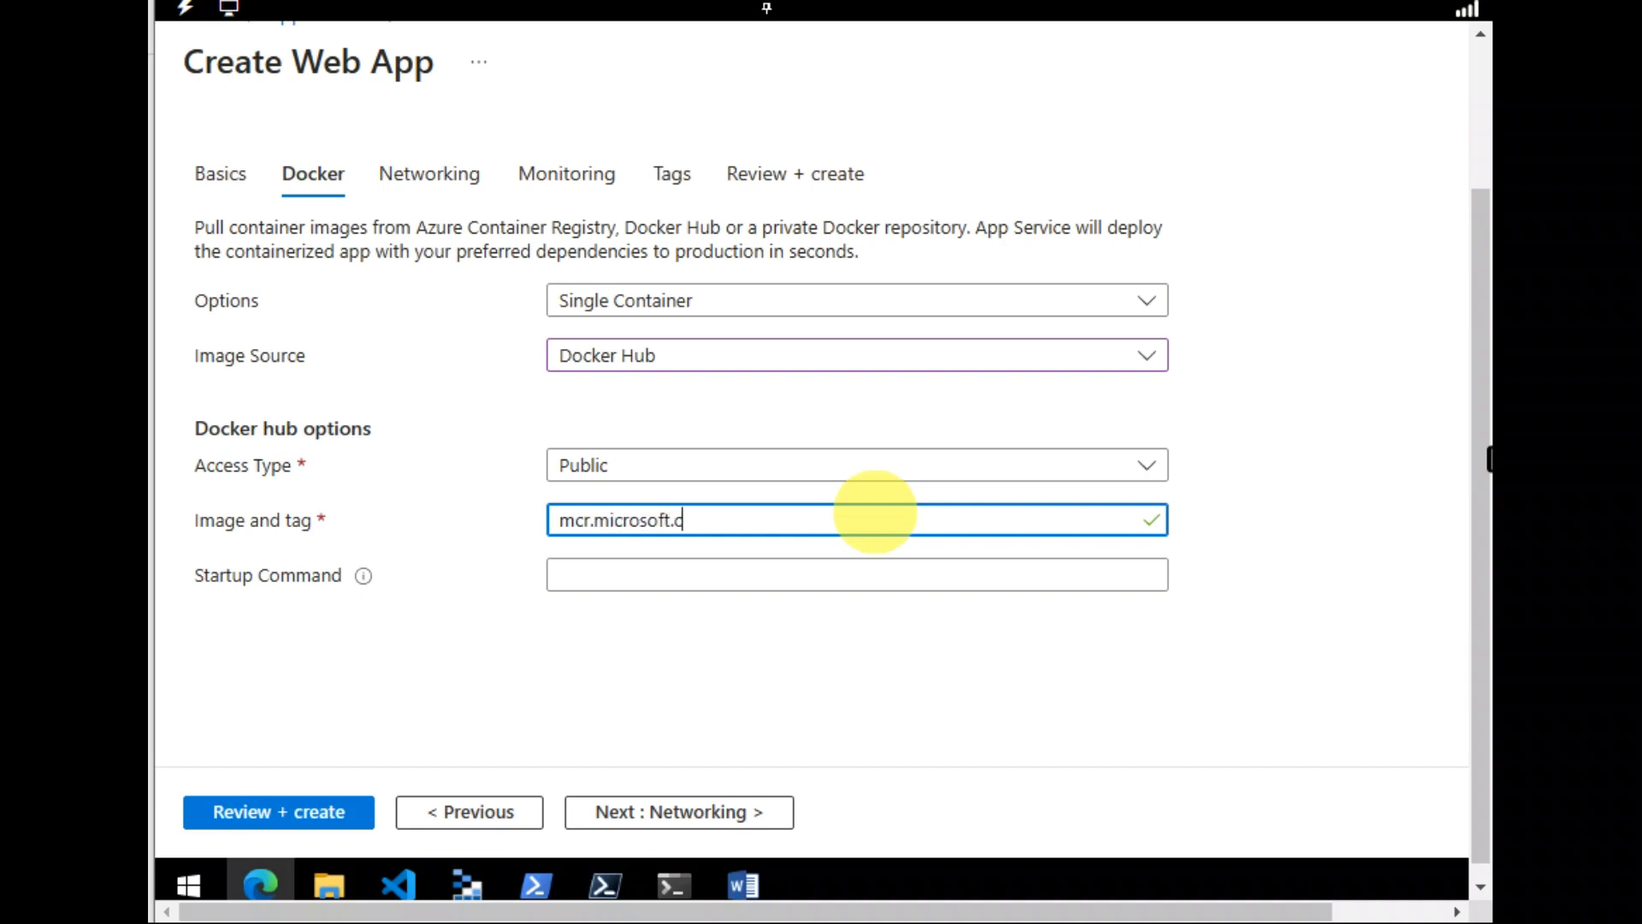
text(om/azuredocs)
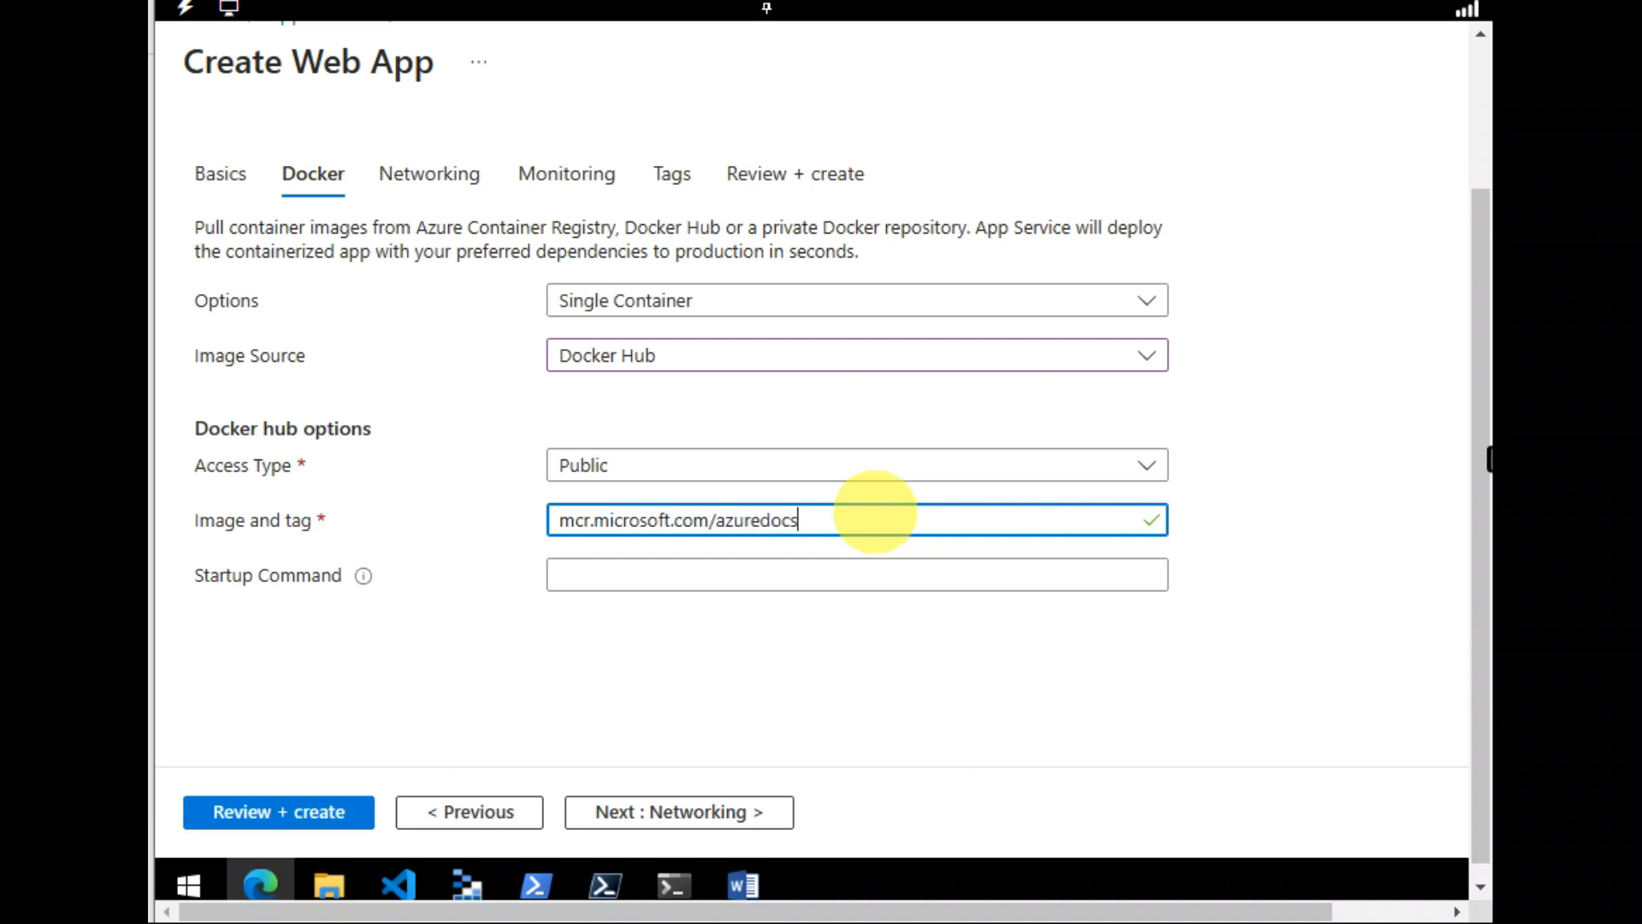
text(/aci-helloworld)
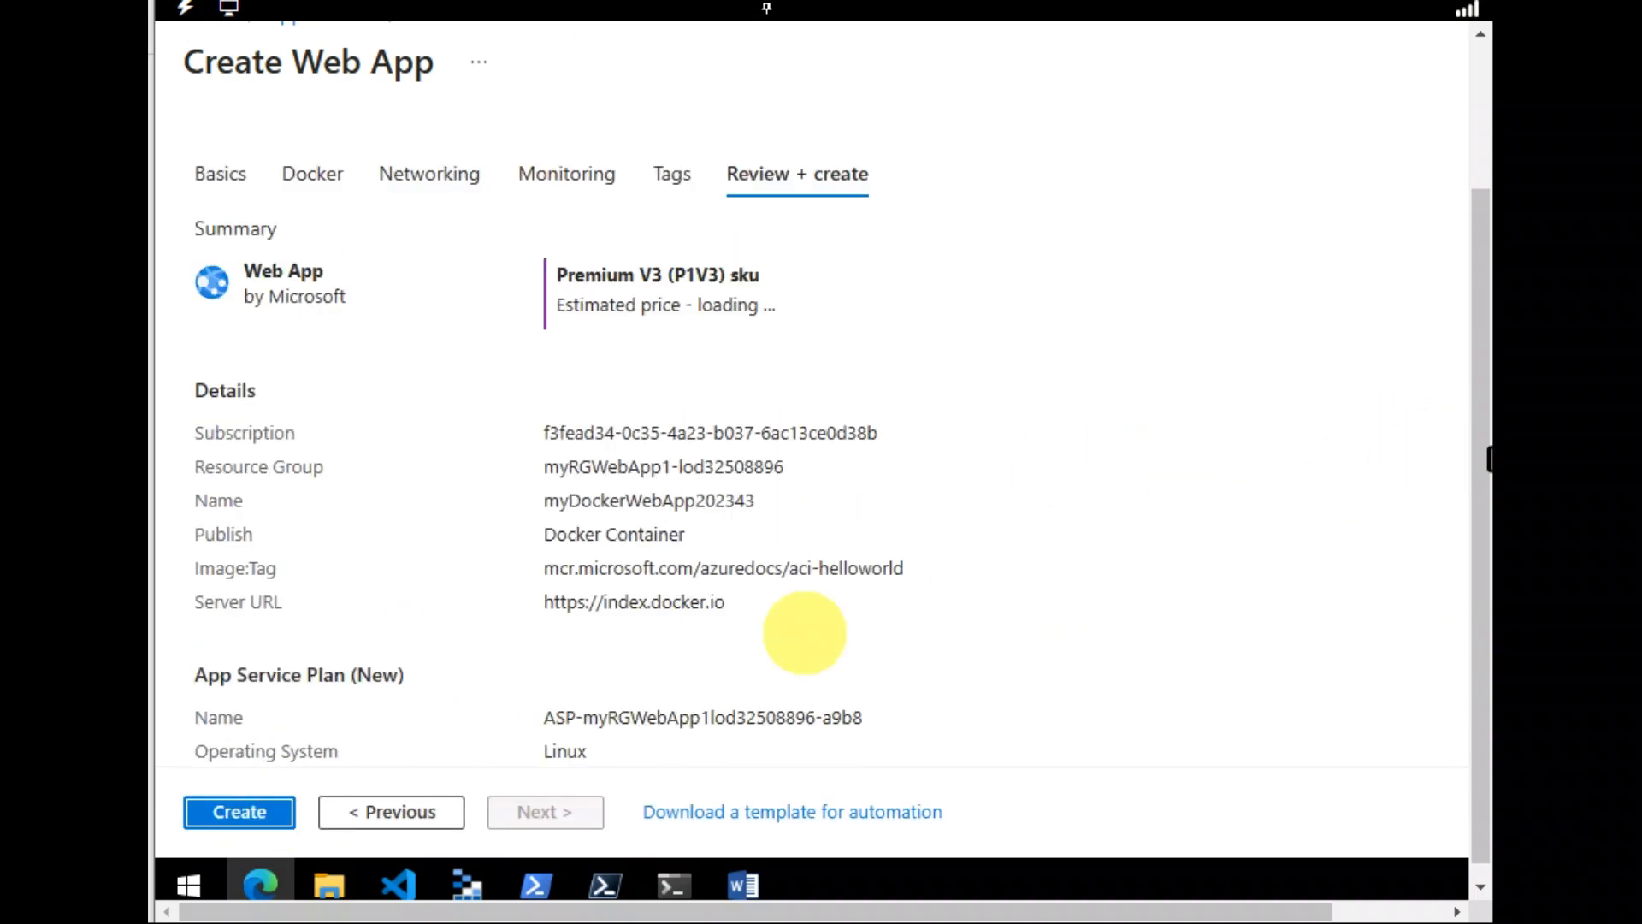
Create the web app and follow notifications until the deployment completes
click(239, 811)
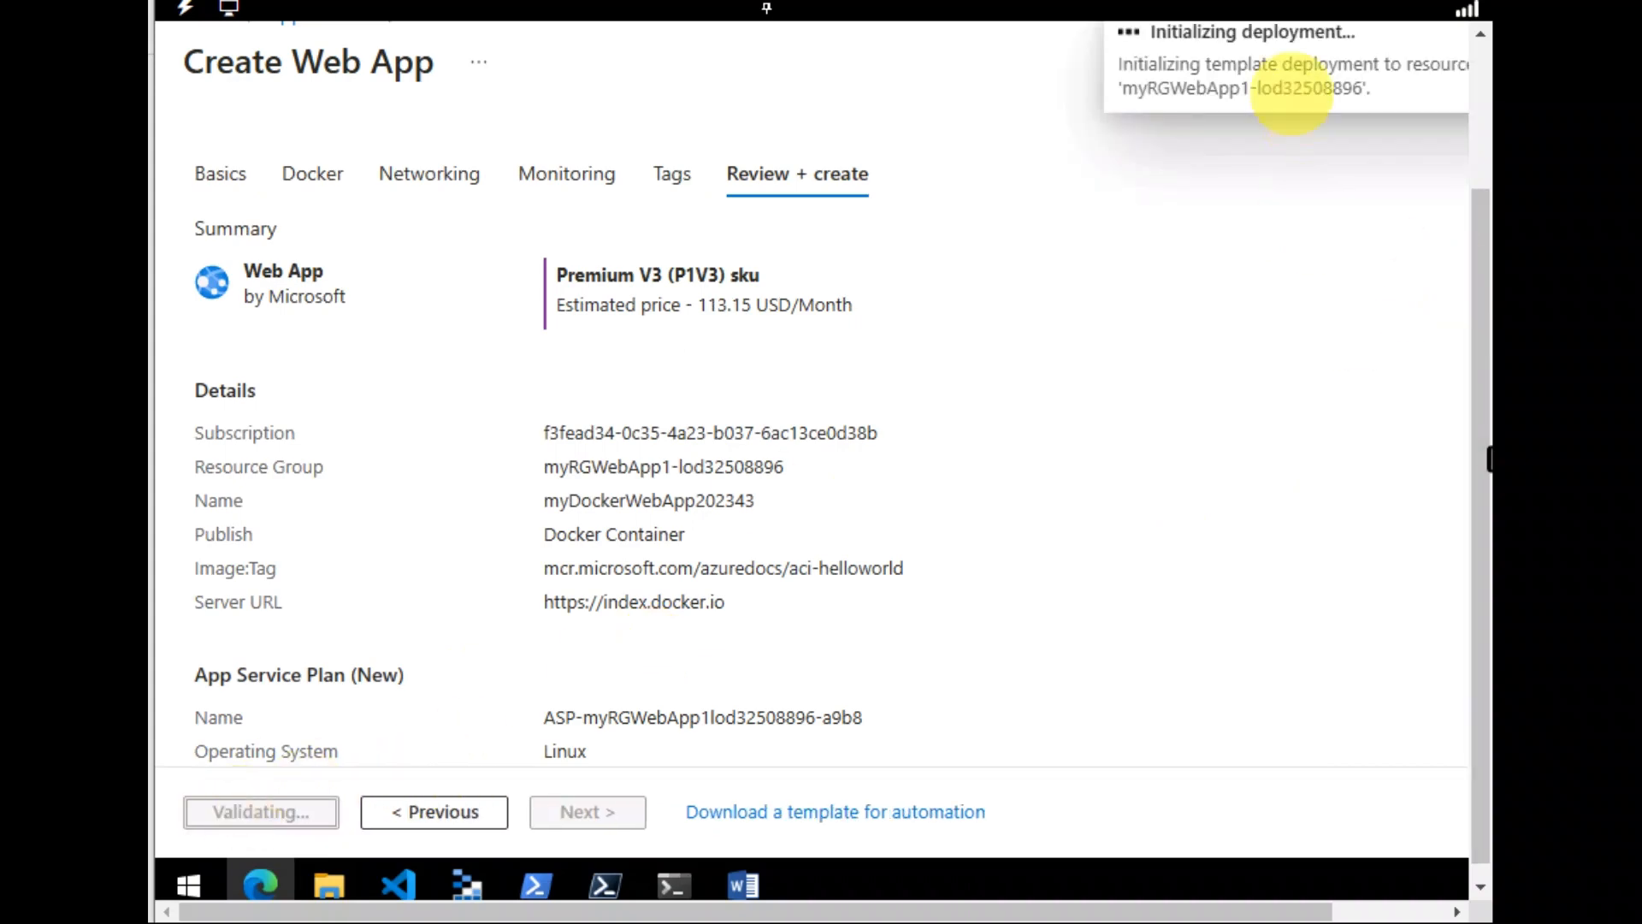
click(1479, 174)
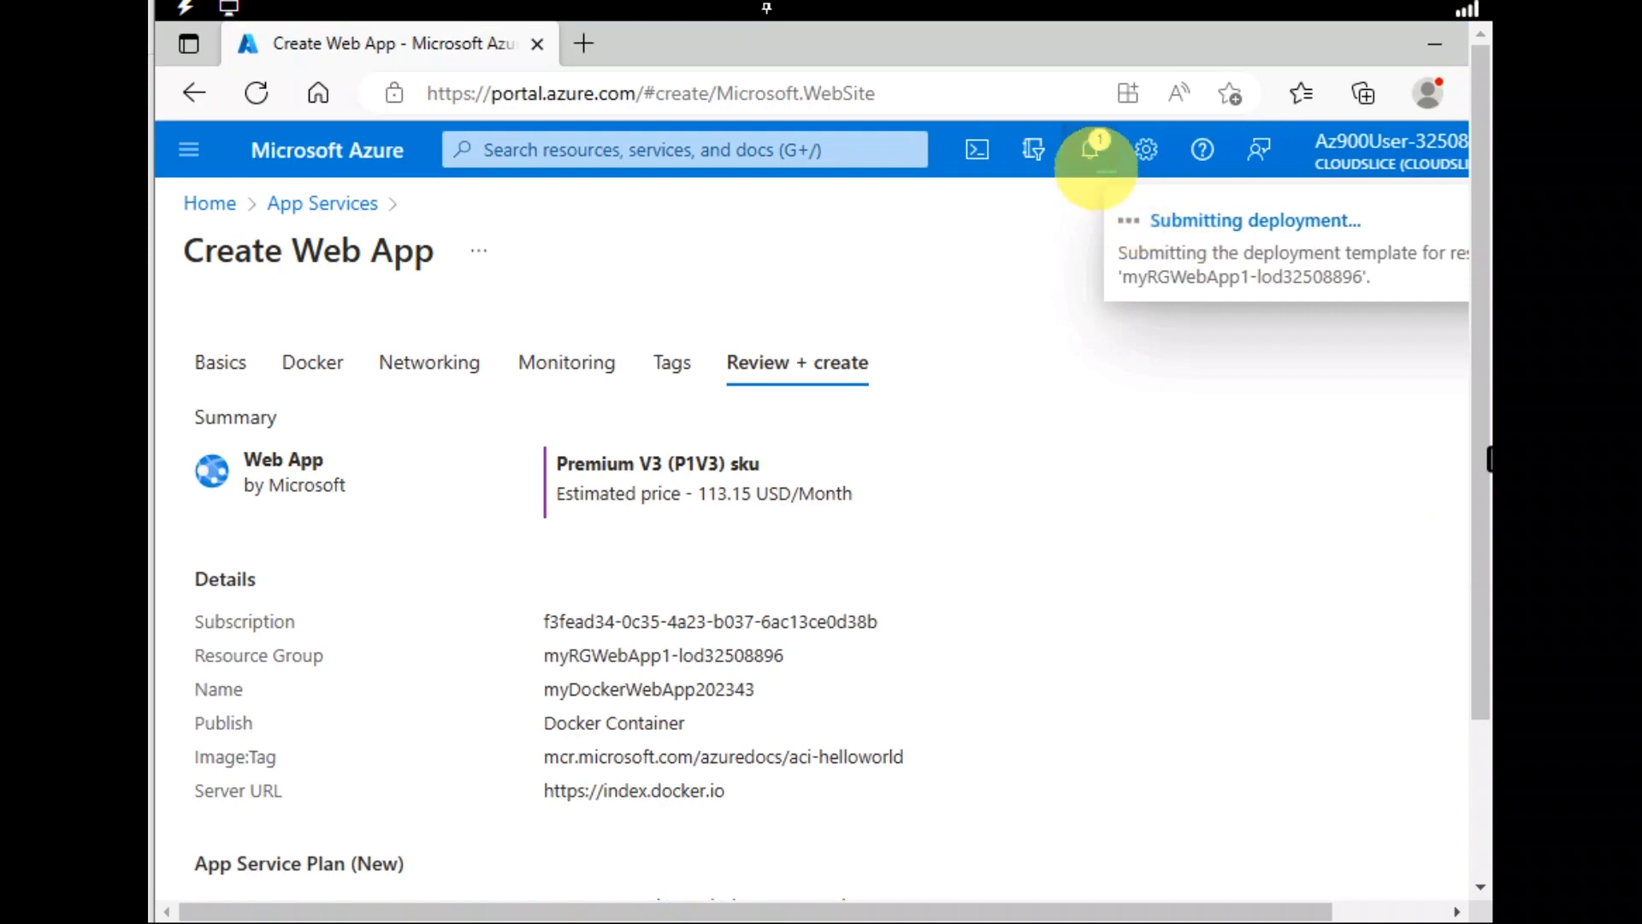
click(1091, 150)
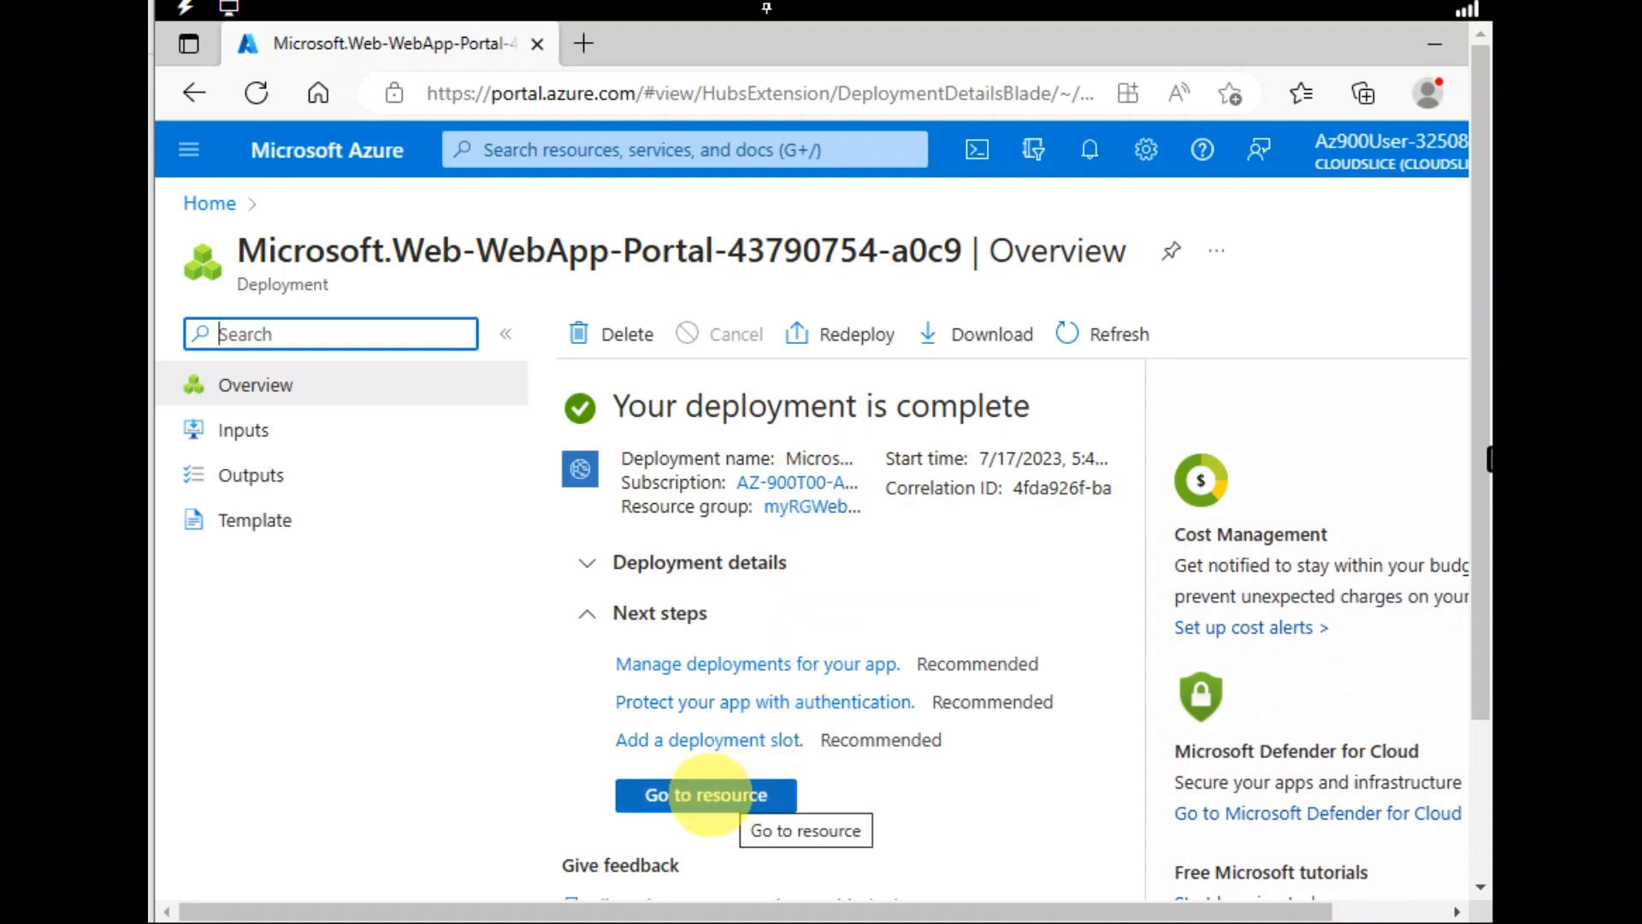
Go to the myDockerWebApp202343 resource and copy its default domain mydockerwebapp202343.azurewebsites.net
click(710, 796)
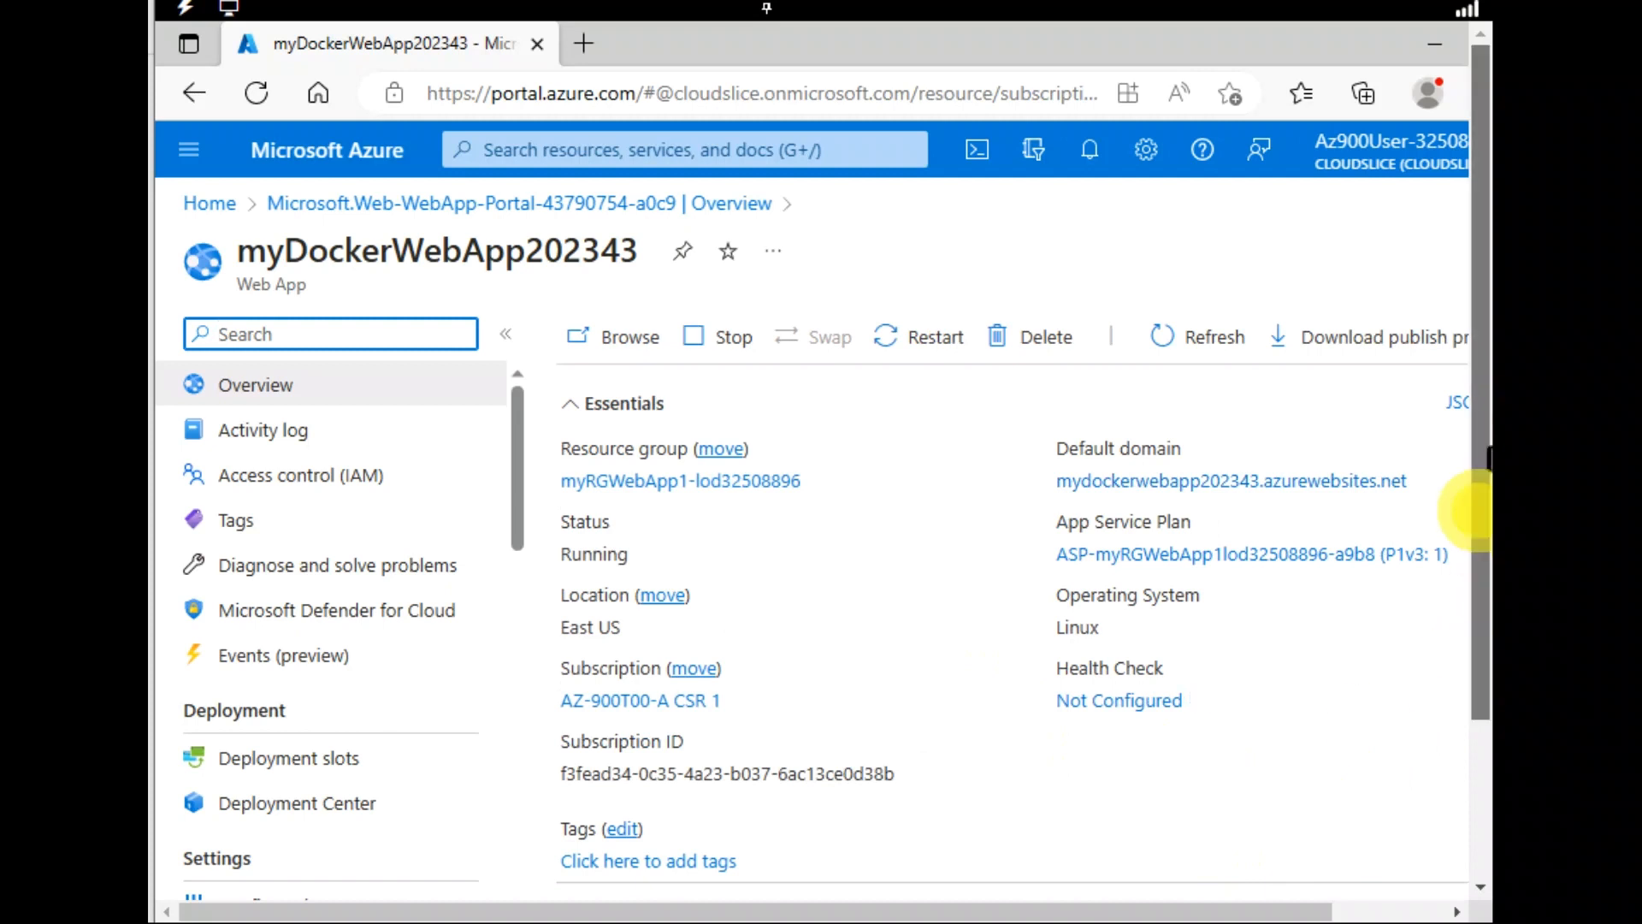
drag(1470, 512, 1466, 585)
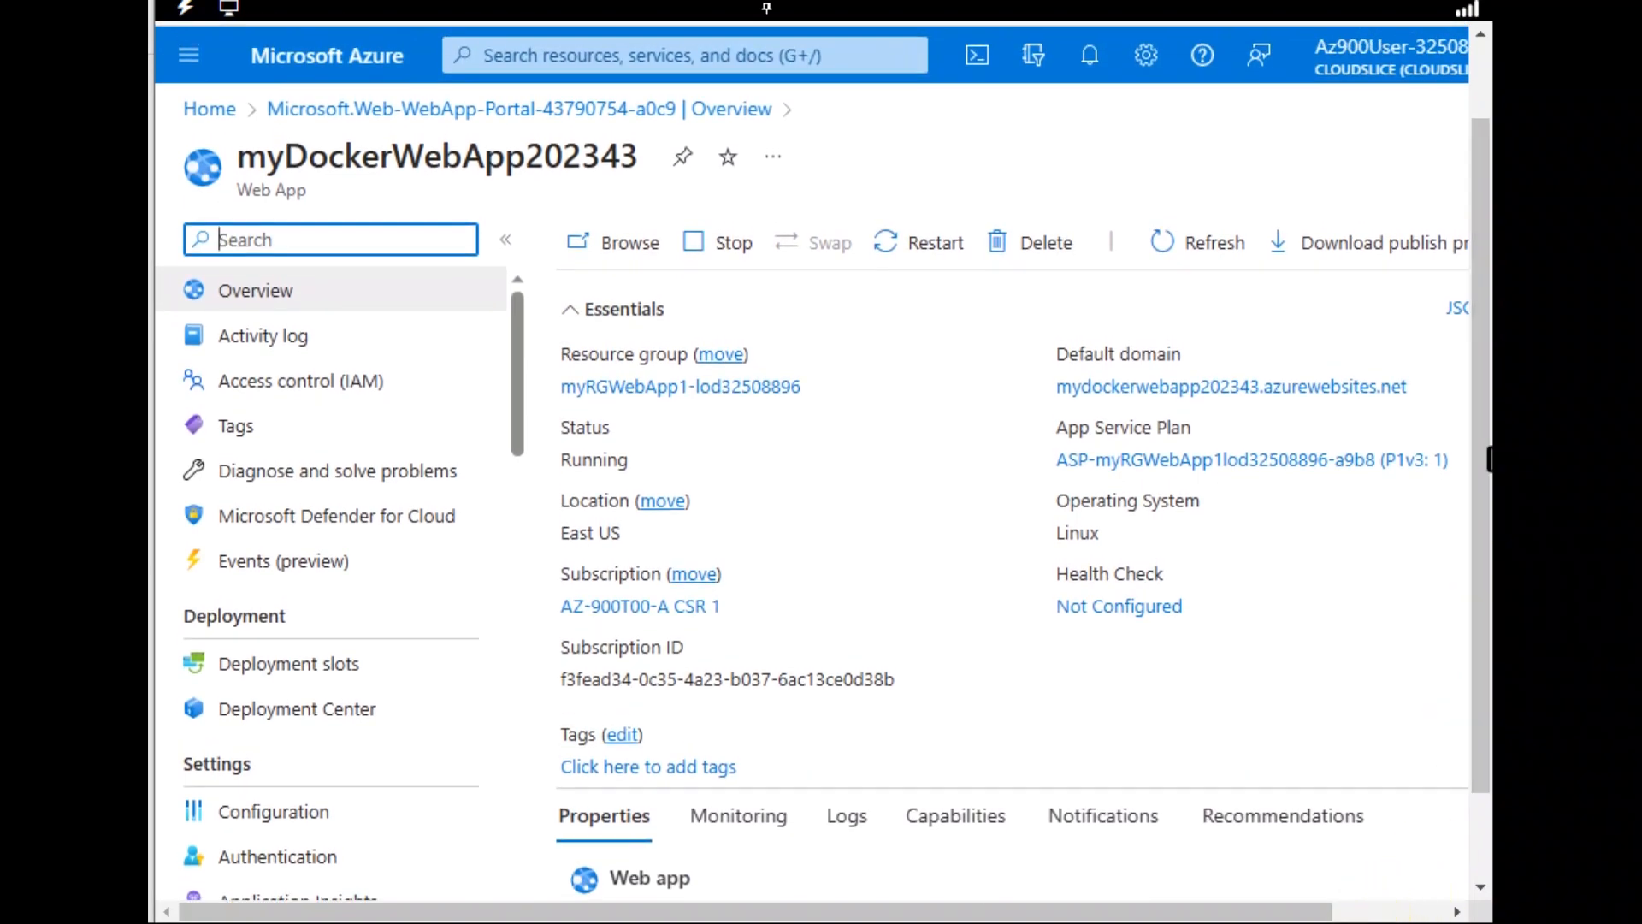
mouse_move(1317, 368)
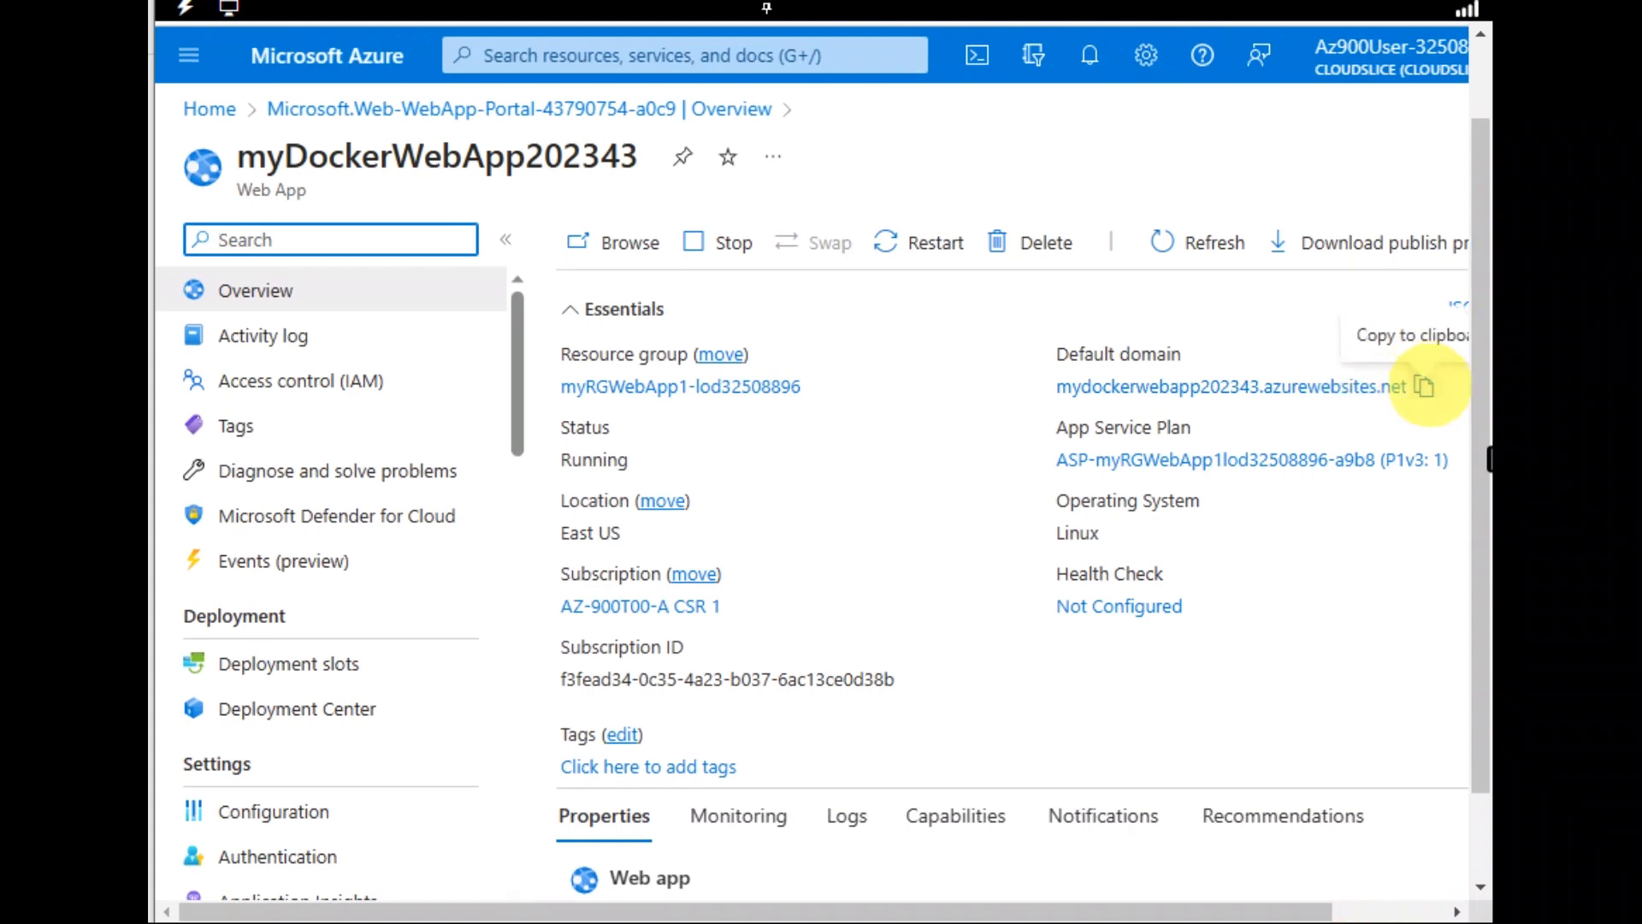
click(1424, 386)
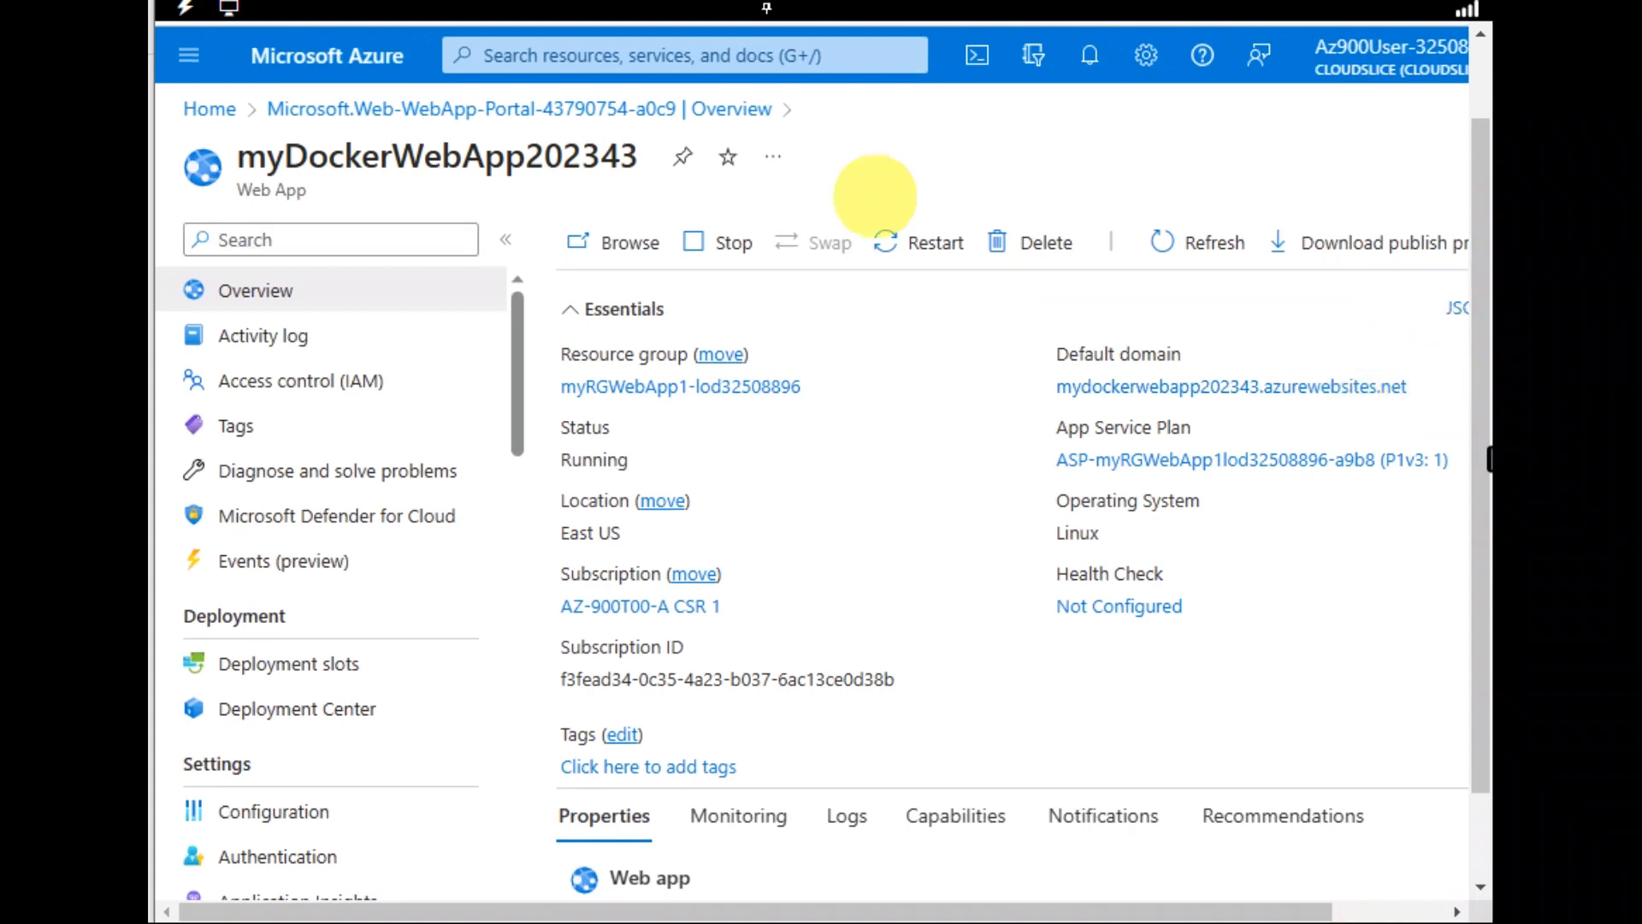
mouse_move(1441, 39)
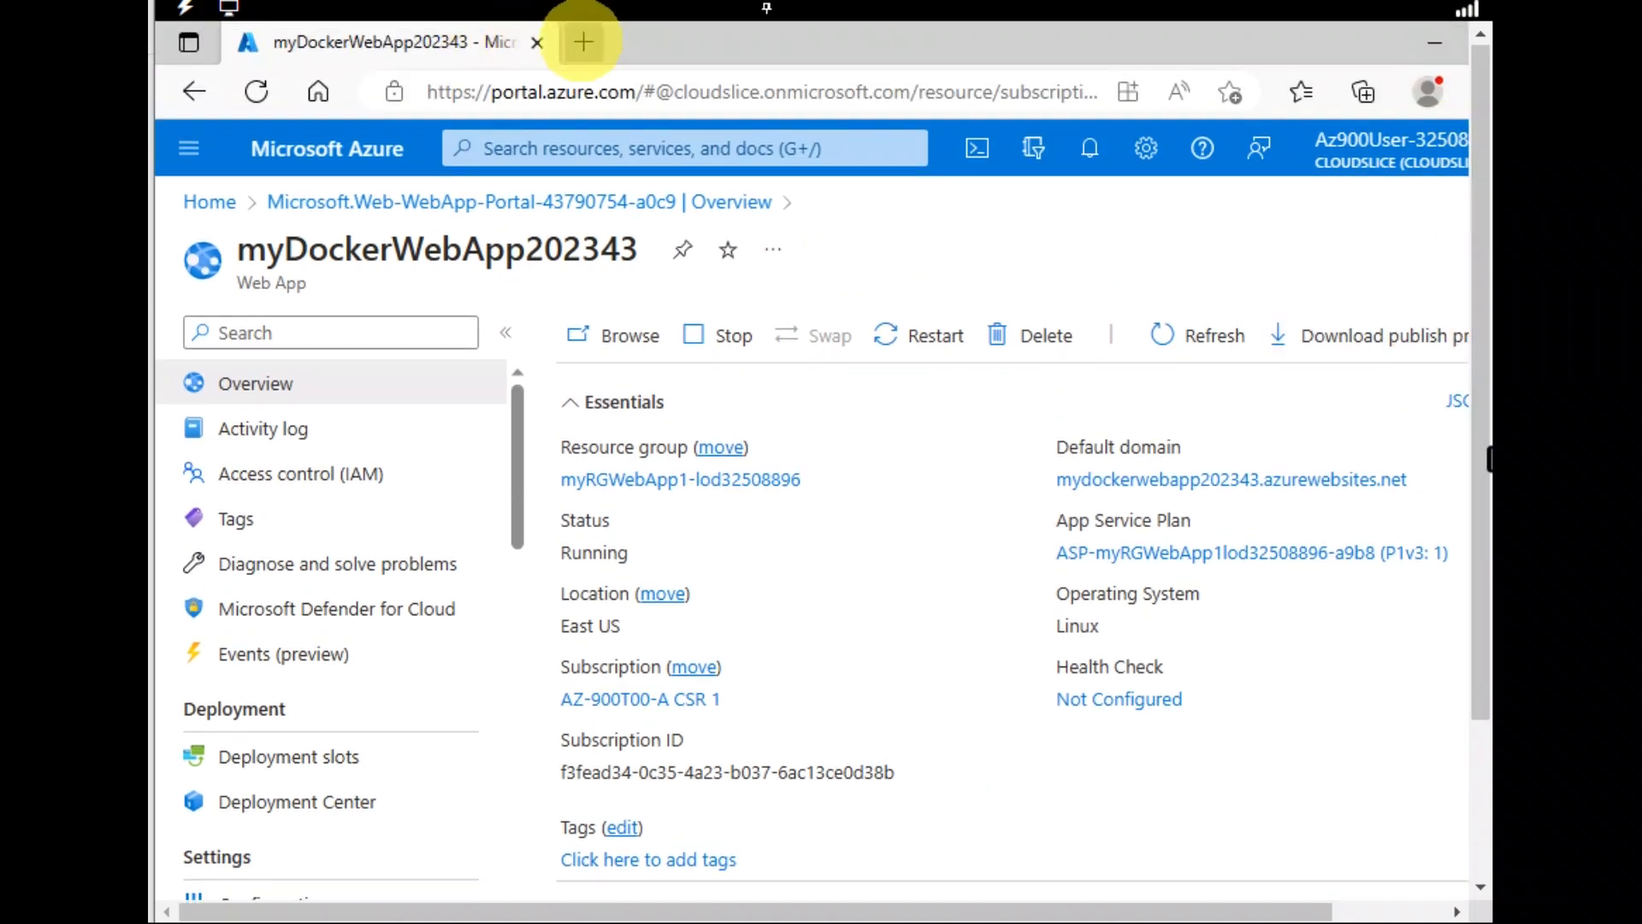
Paste the copied address into a new tab to load the Welcome to Azure Container Instances! page
click(583, 42)
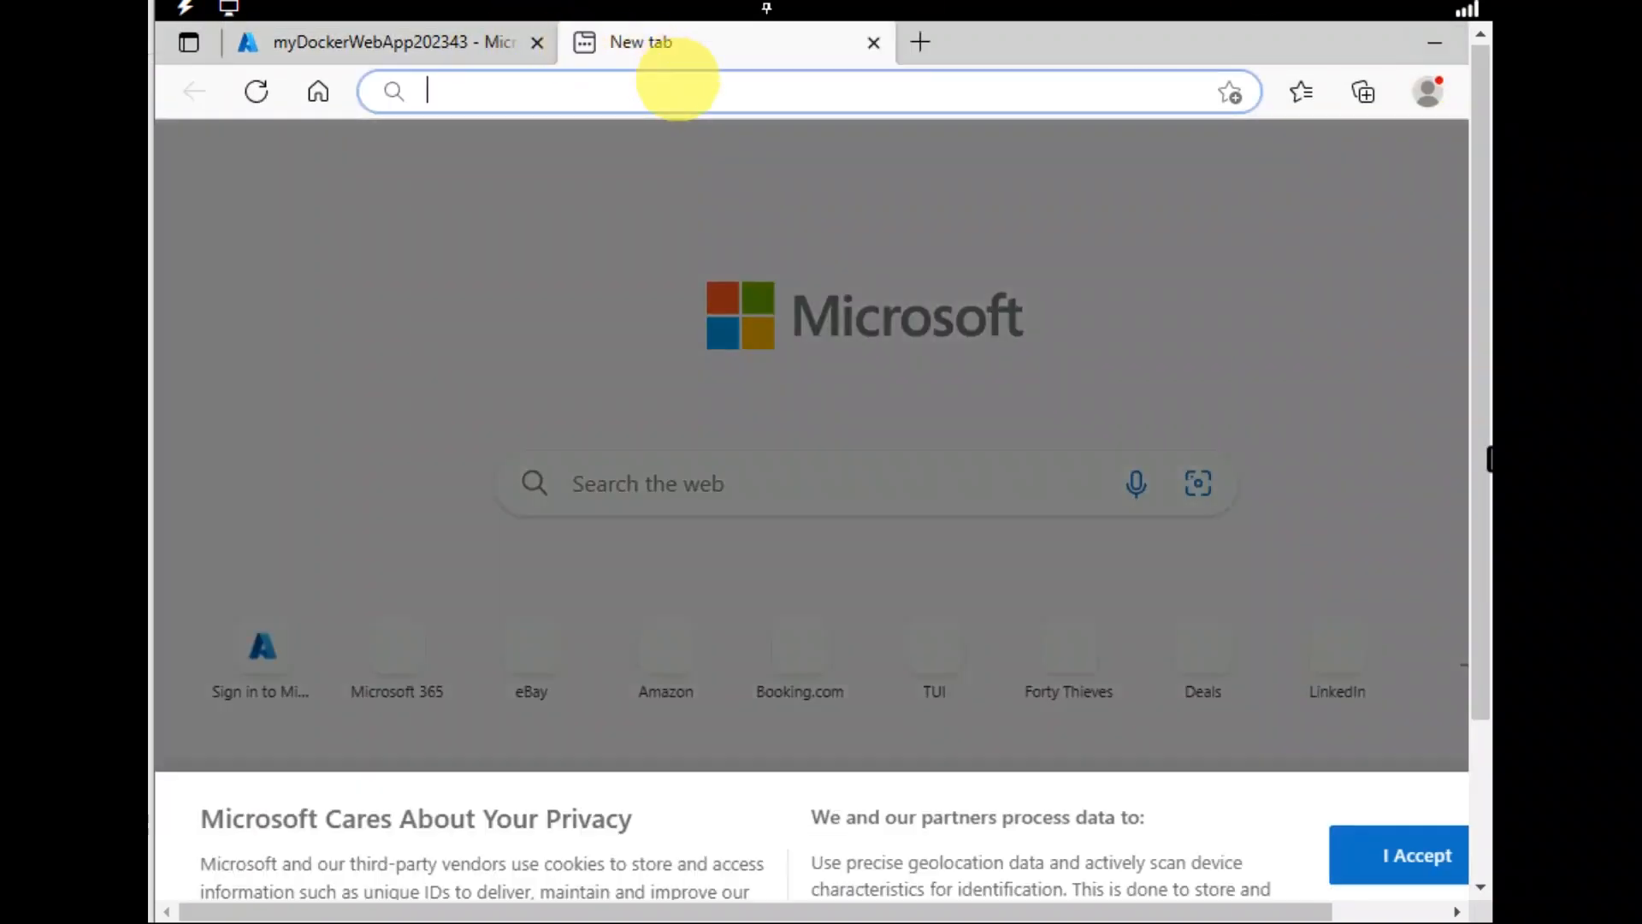
key(ctrl+v)
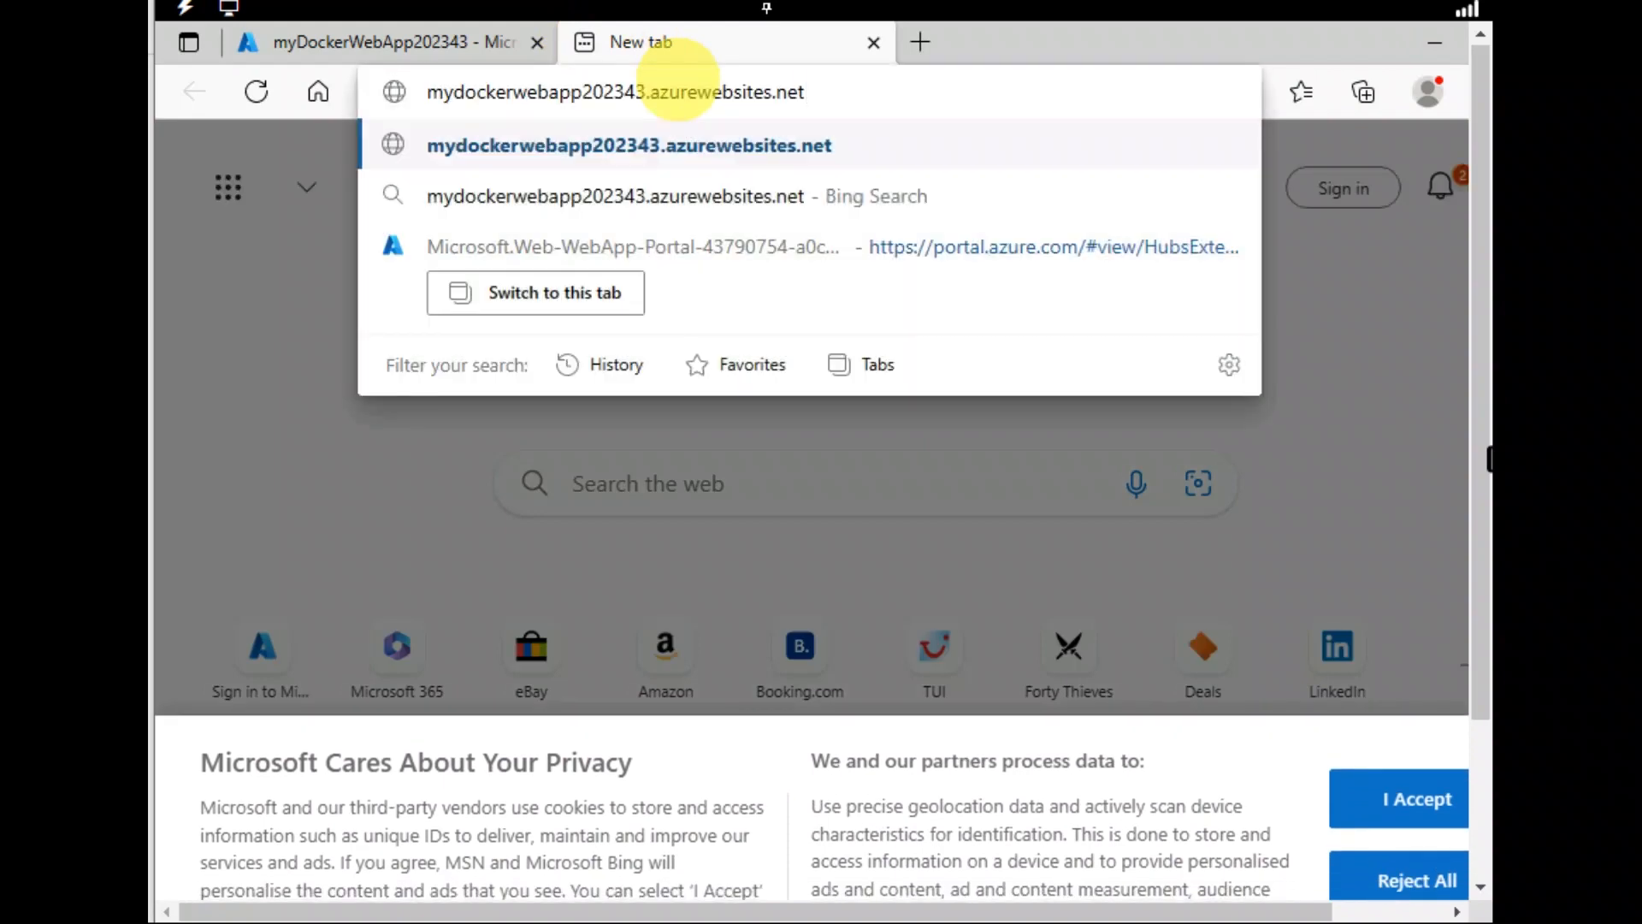
key(Return)
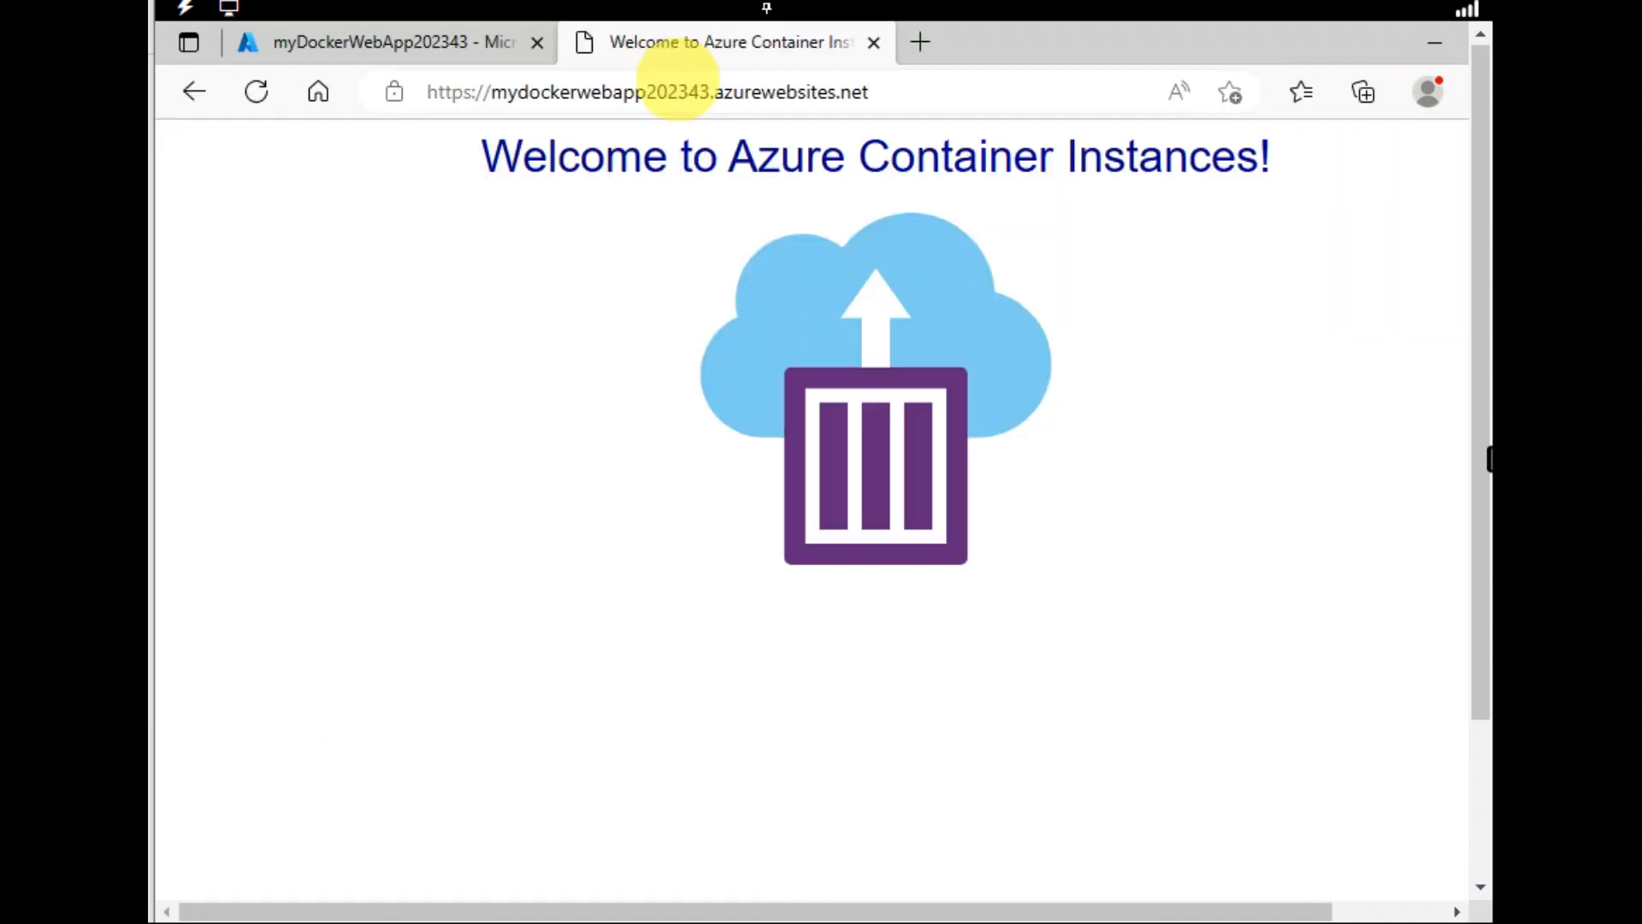